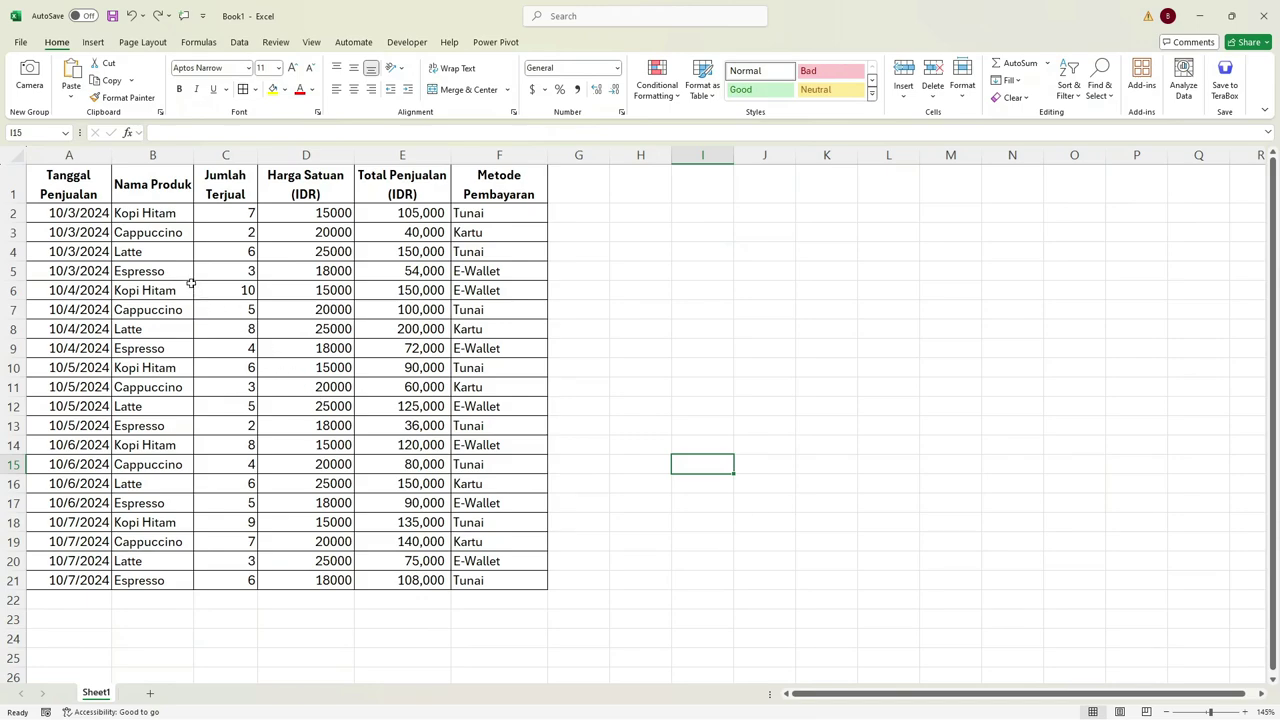
Select the sales table A1:F21 and the product names B2:B21 to review them.
{"action": "left_click_drag", "start_coordinate": [75, 190], "coordinate": [473, 584]}
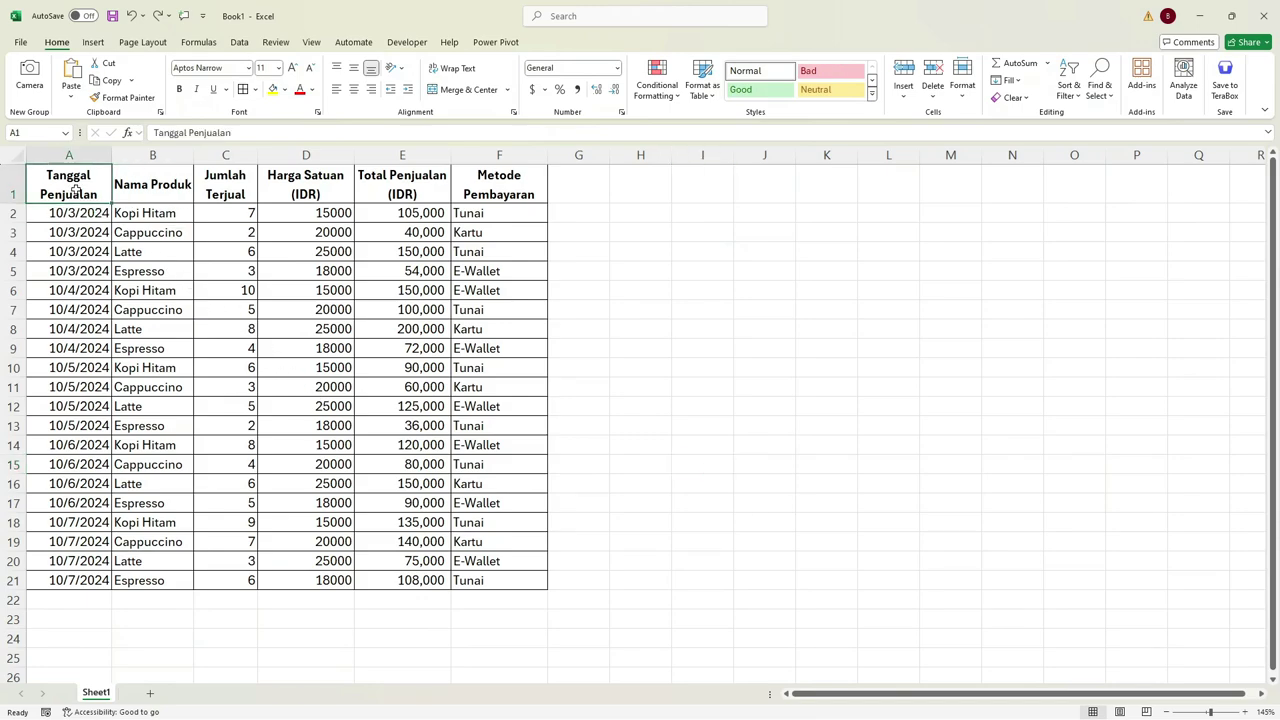
{"action": "left_click", "coordinate": [368, 617]}
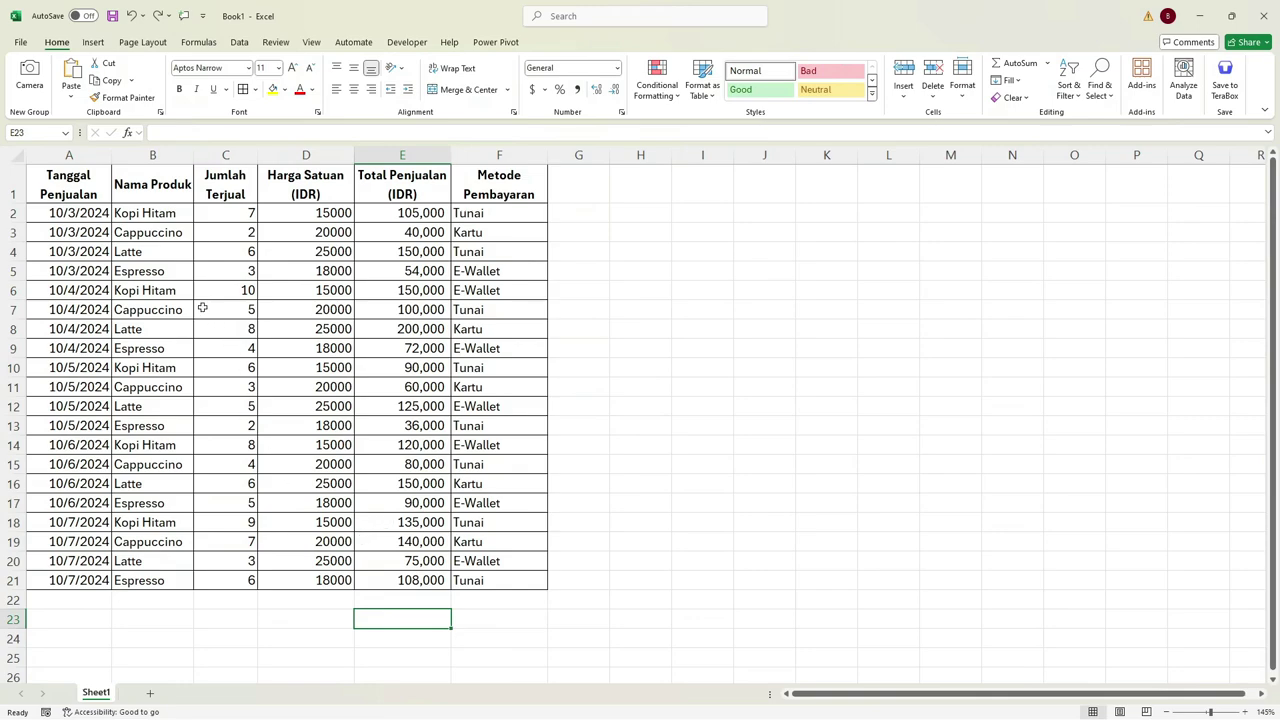
{"action": "mouse_move", "coordinate": [152, 212]}
{"action": "left_mouse_down"}
{"action": "mouse_move", "coordinate": [131, 488]}
{"action": "mouse_move", "coordinate": [160, 251]}
{"action": "left_mouse_up"}
{"action": "left_click", "coordinate": [172, 212]}
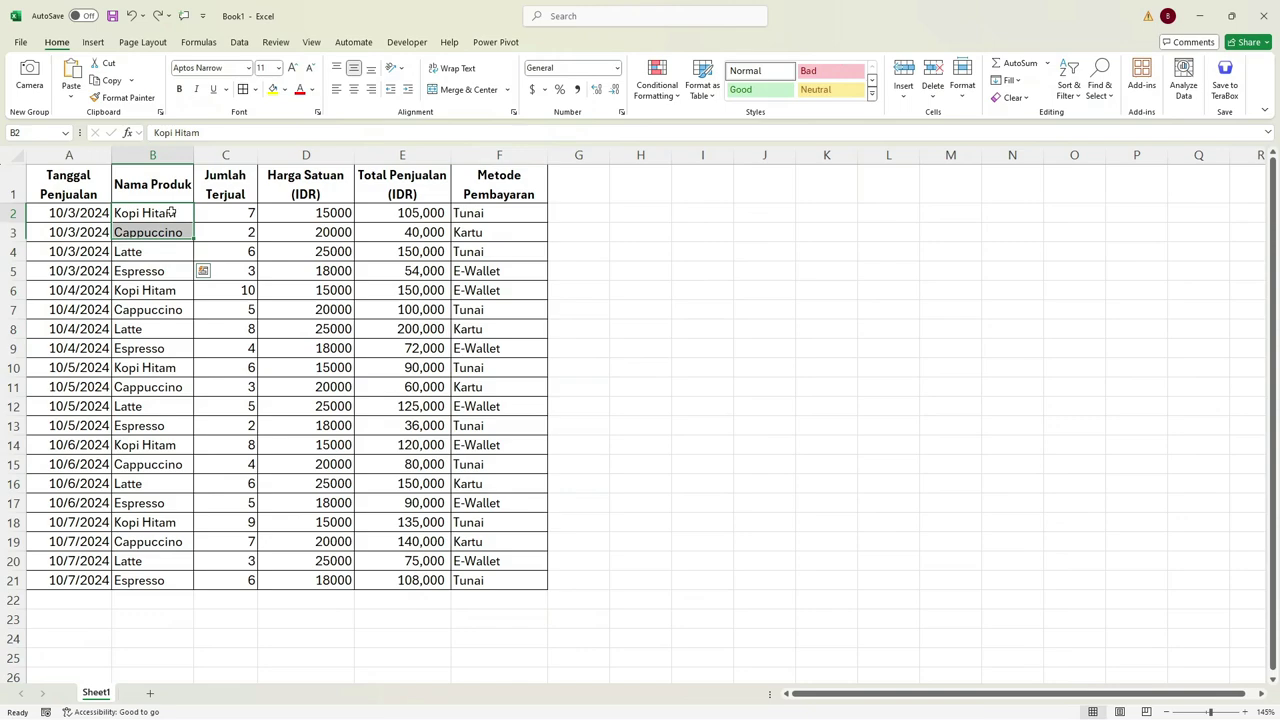
{"action": "left_click_drag", "start_coordinate": [168, 214], "coordinate": [158, 586]}
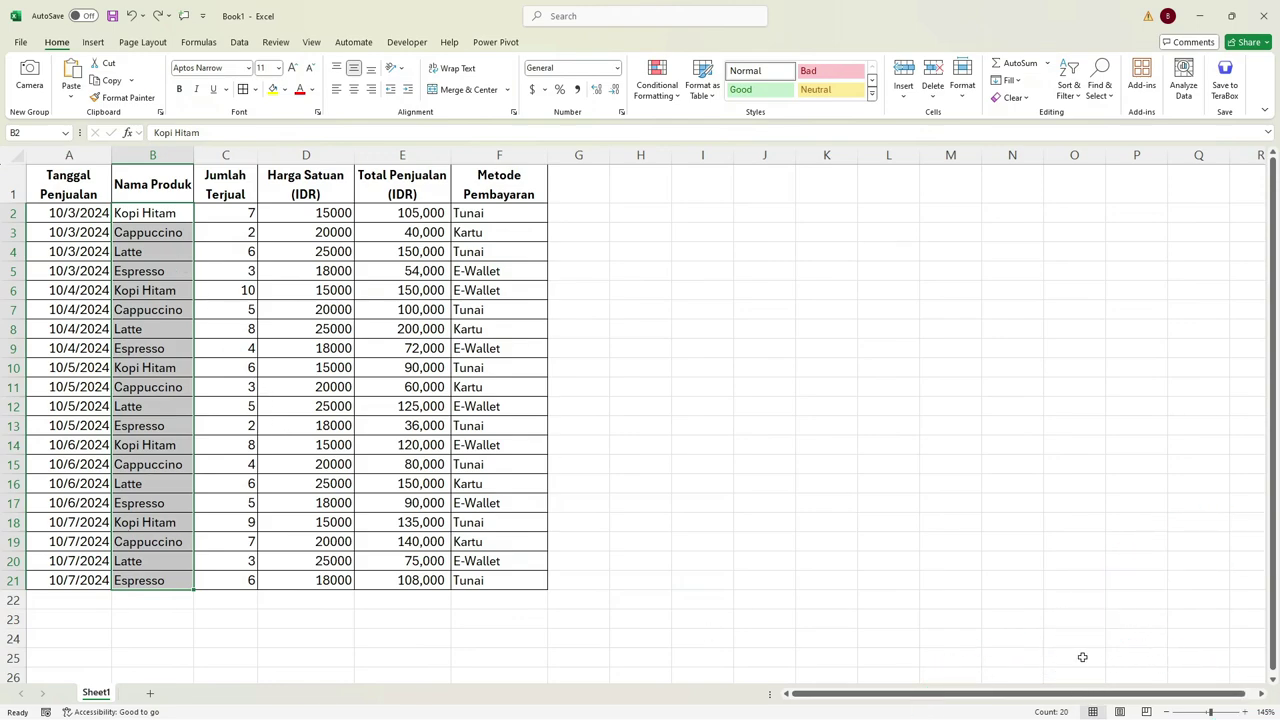
{"action": "left_click_drag", "start_coordinate": [152, 330], "coordinate": [156, 388], "text": "shift"}
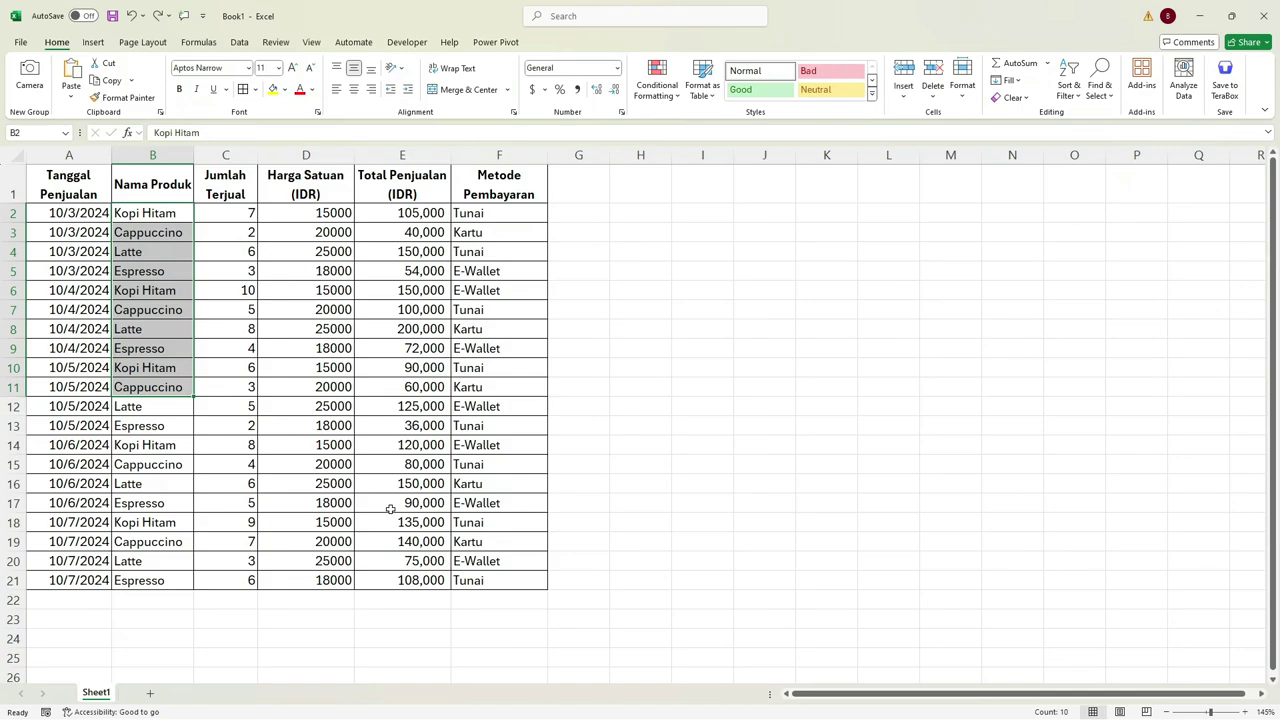
Clear the Latte entry in B4 and the Espresso entry in B9.
{"action": "left_click", "coordinate": [153, 254]}
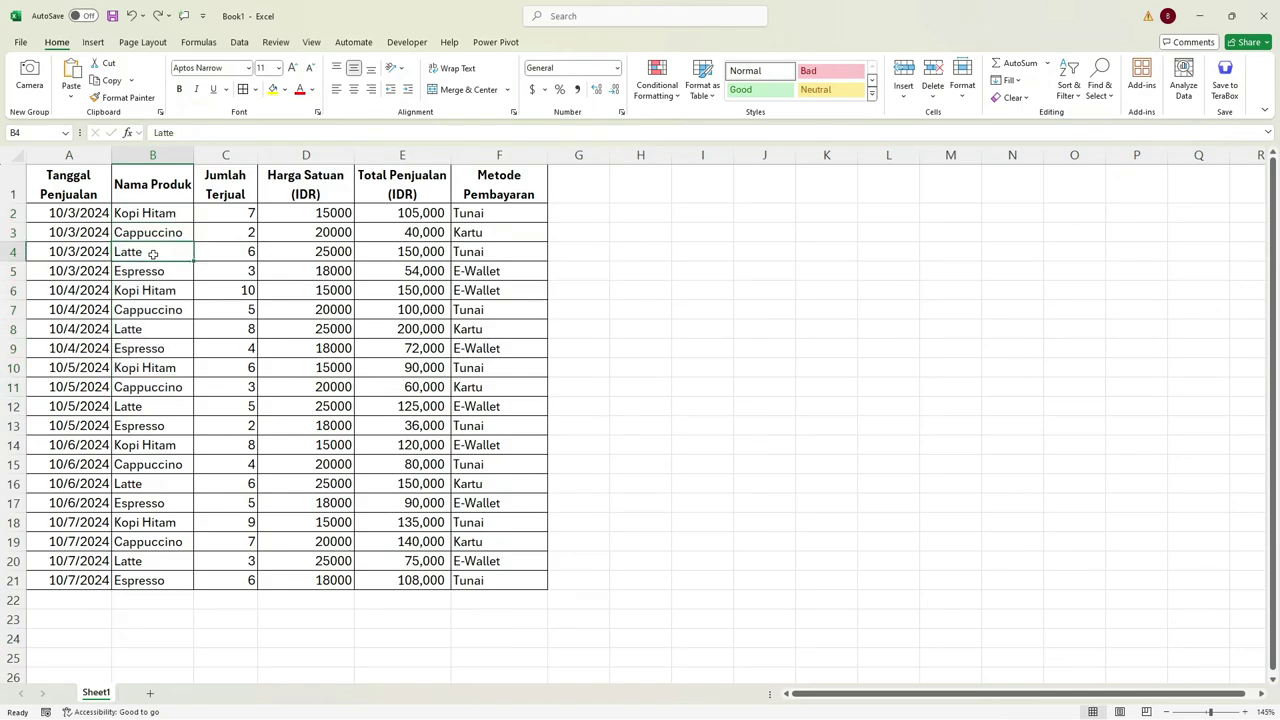
{"action": "key", "text": "Delete"}
{"action": "key", "text": "Down"}
{"action": "key", "text": "Down"}
{"action": "key", "text": "Down"}
{"action": "key", "text": "Down"}
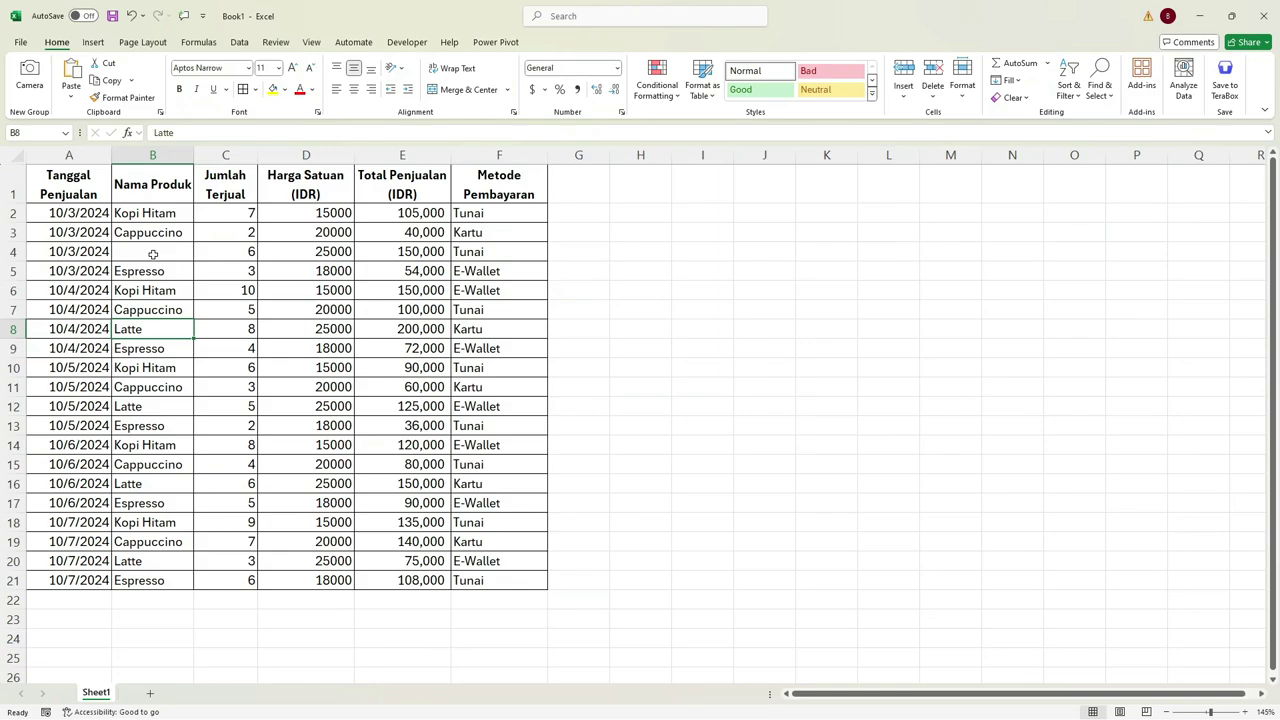
{"action": "key", "text": "Down"}
{"action": "key", "text": "Delete"}
{"action": "key", "text": "ctrl+a"}
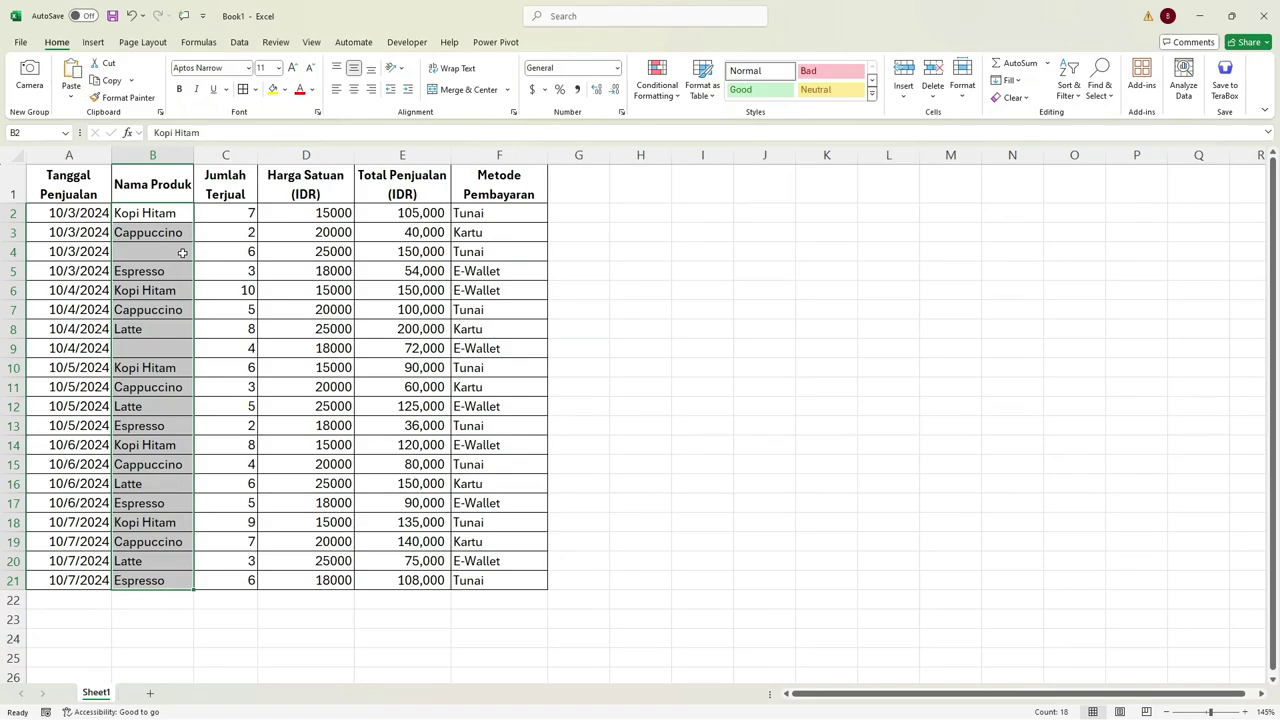
{"action": "left_click", "coordinate": [888, 328]}
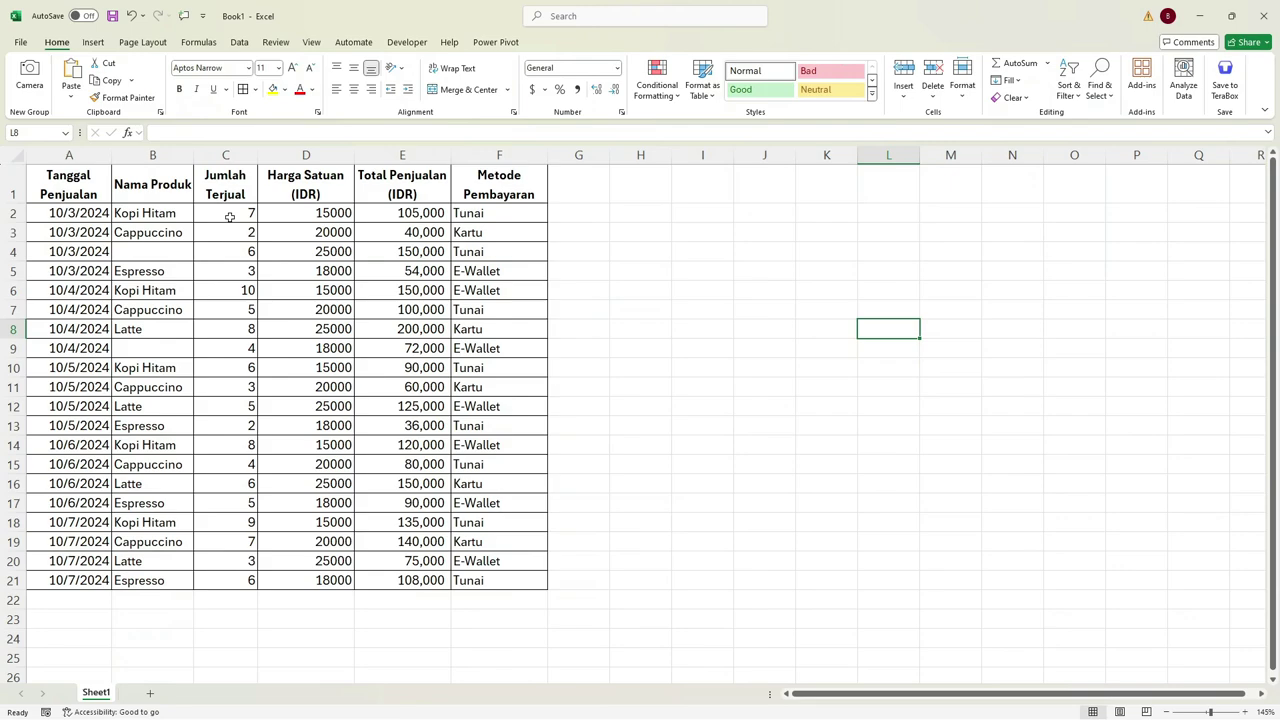
{"action": "left_click_drag", "start_coordinate": [229, 217], "coordinate": [230, 581]}
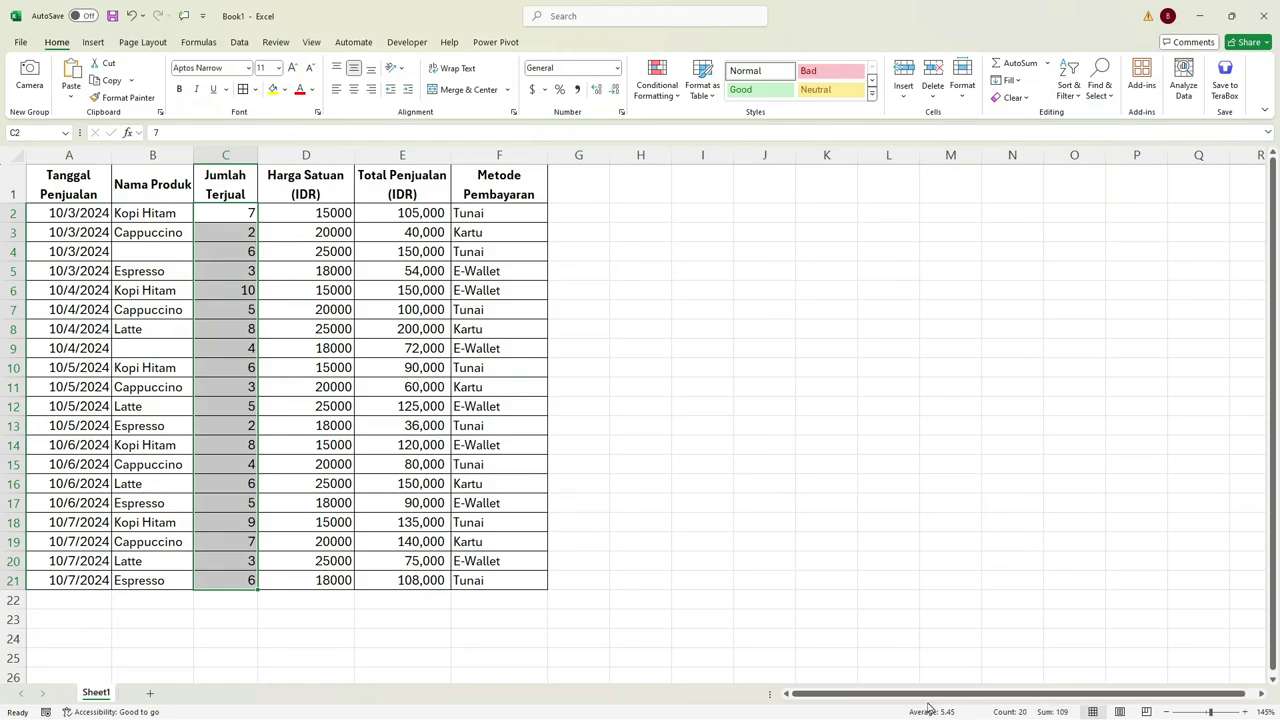
{"action": "left_click", "coordinate": [118, 211]}
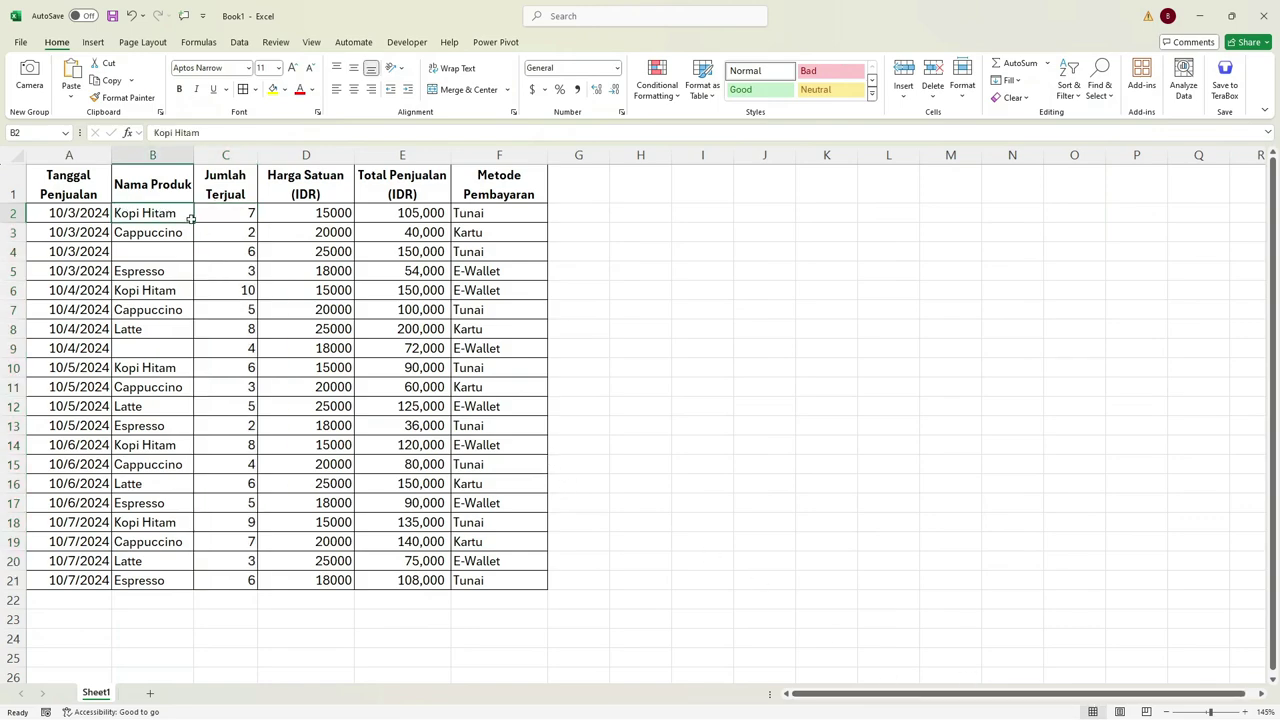
{"action": "left_click_drag", "start_coordinate": [190, 219], "coordinate": [232, 590]}
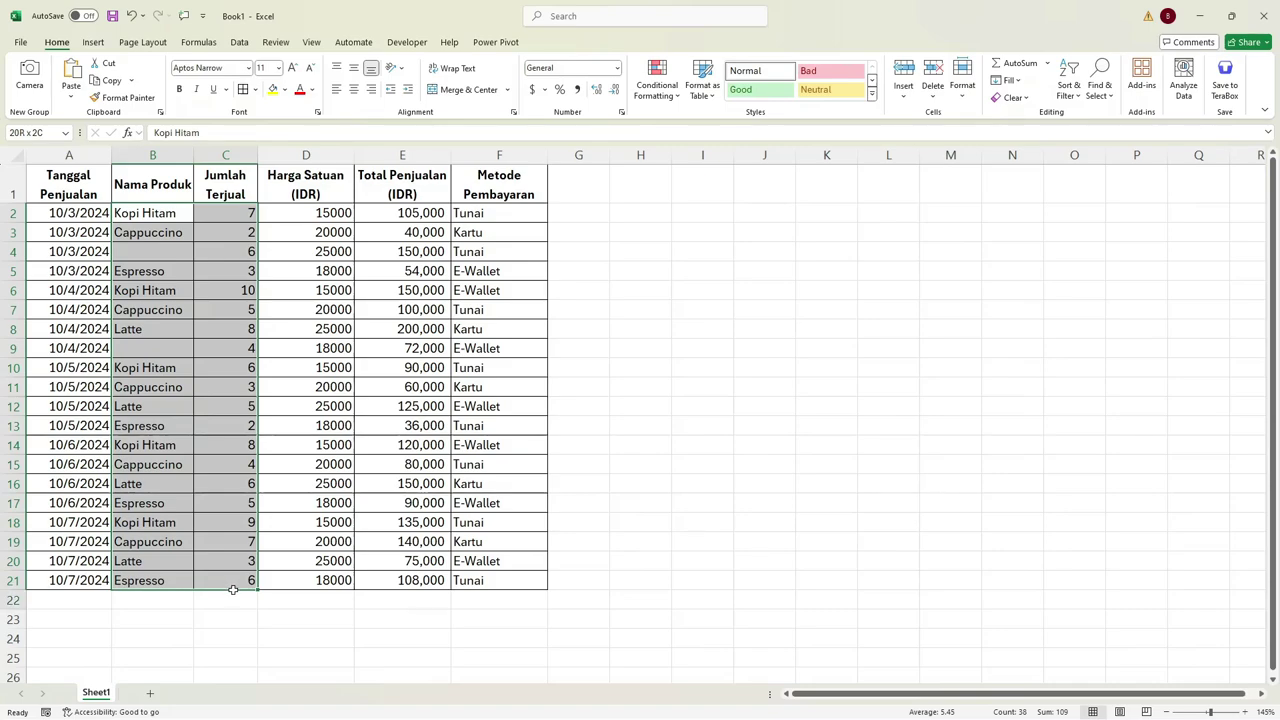
{"action": "left_click_drag", "start_coordinate": [232, 590], "coordinate": [236, 578]}
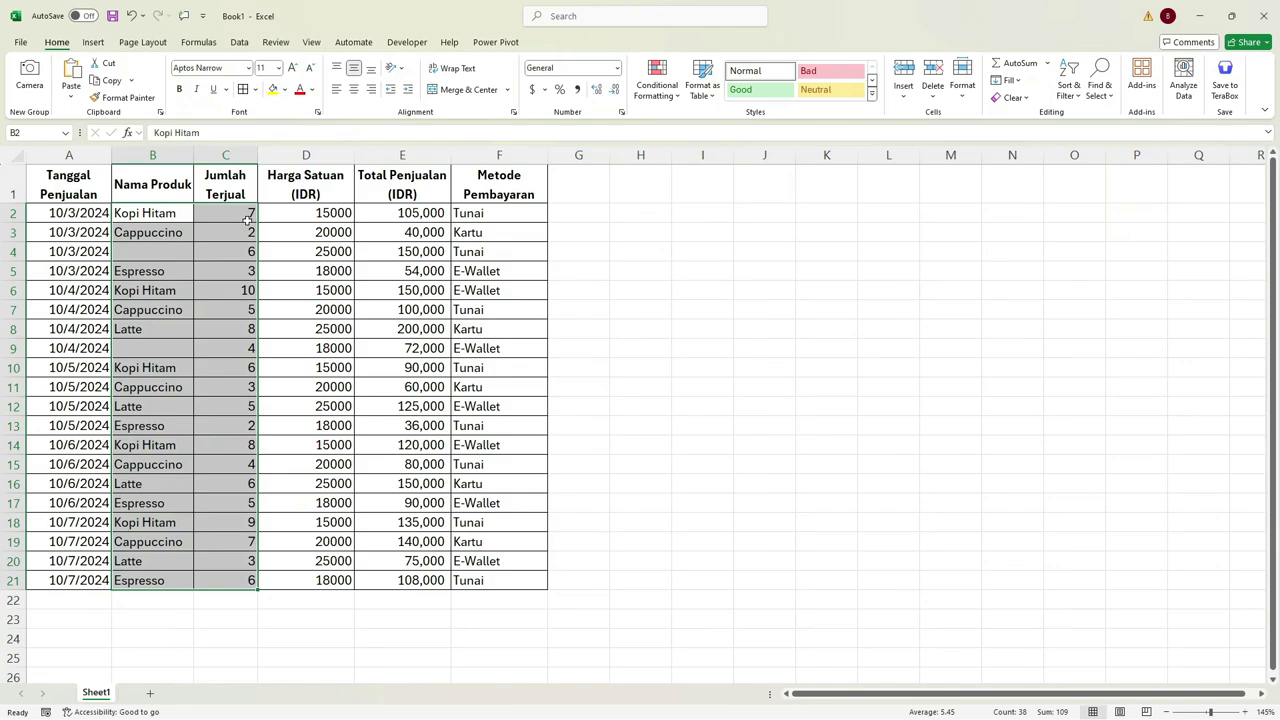
{"action": "left_click", "coordinate": [621, 367]}
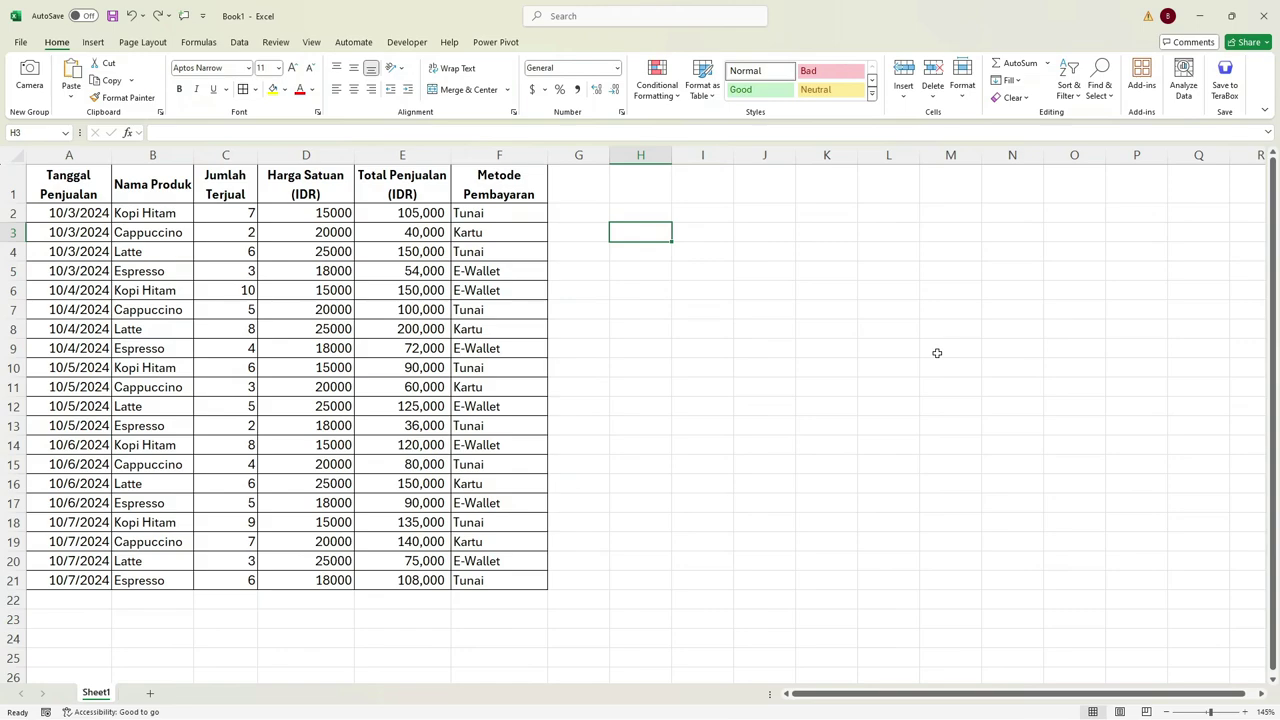
Enter =COUNT(E2:E21) in H3 to count the 20 numeric sales totals.
{"action": "type", "text": "=count"}
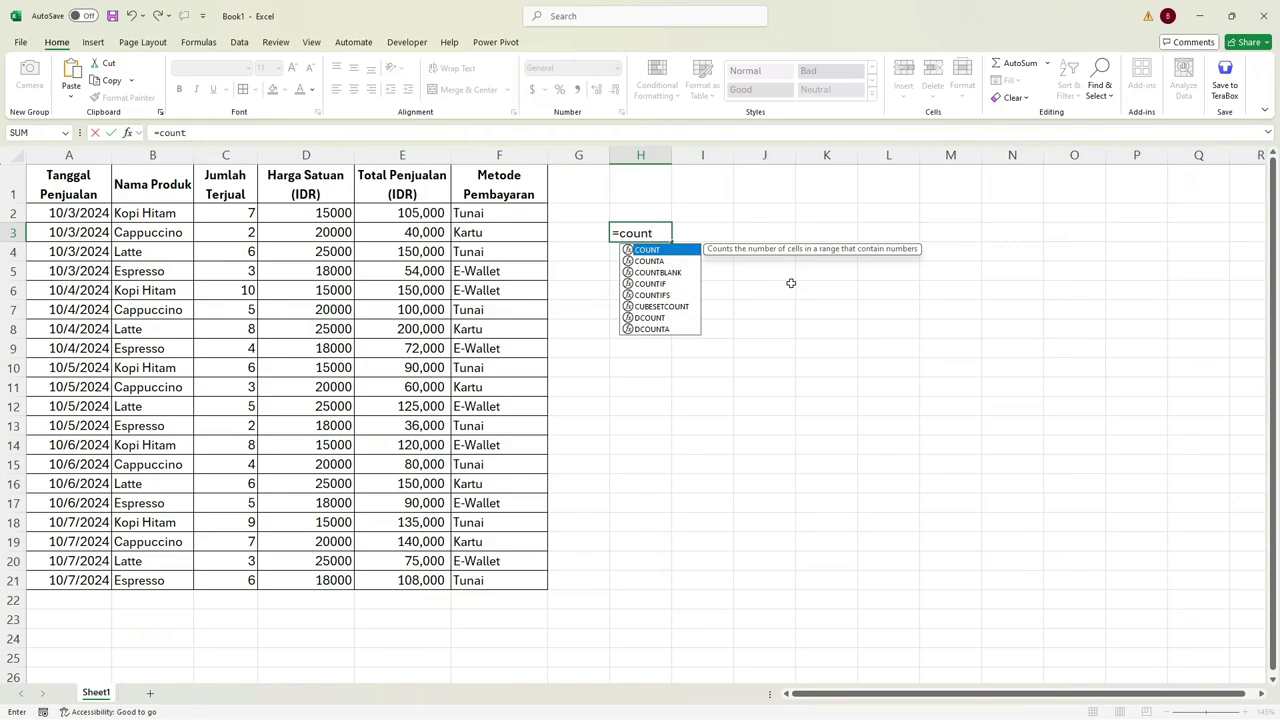
{"action": "type", "text": "("}
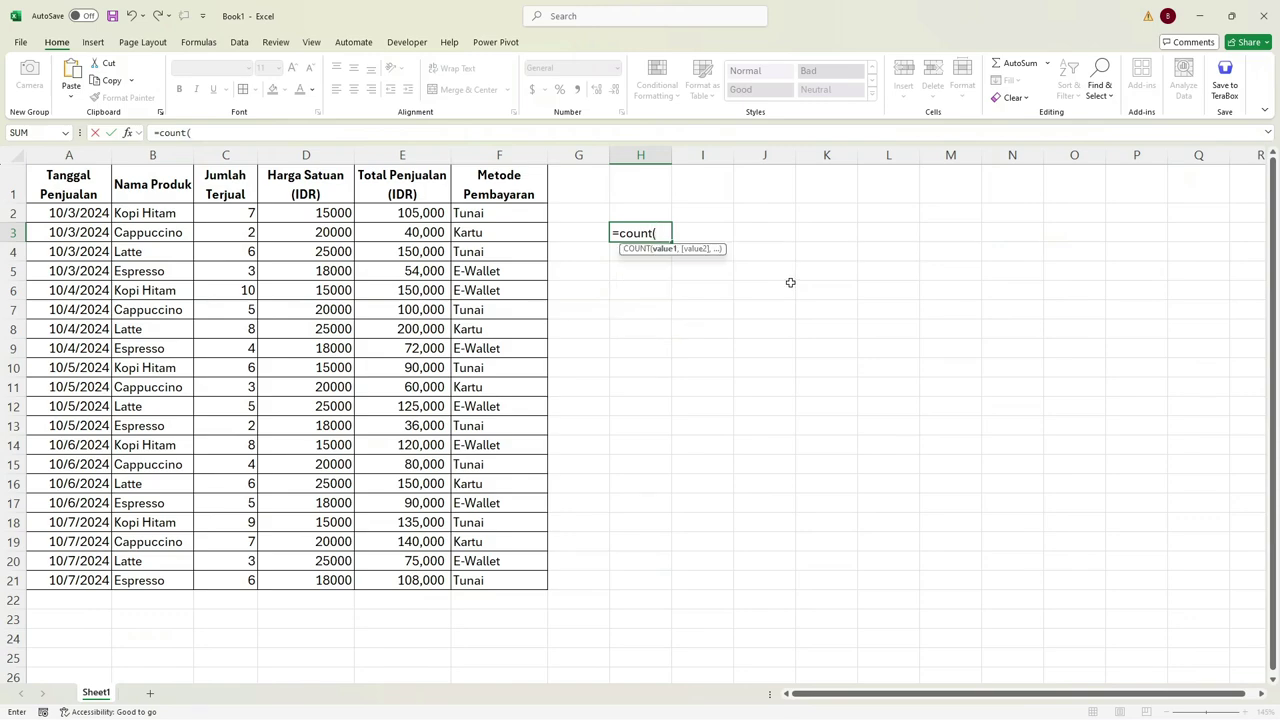
{"action": "left_click", "coordinate": [431, 208]}
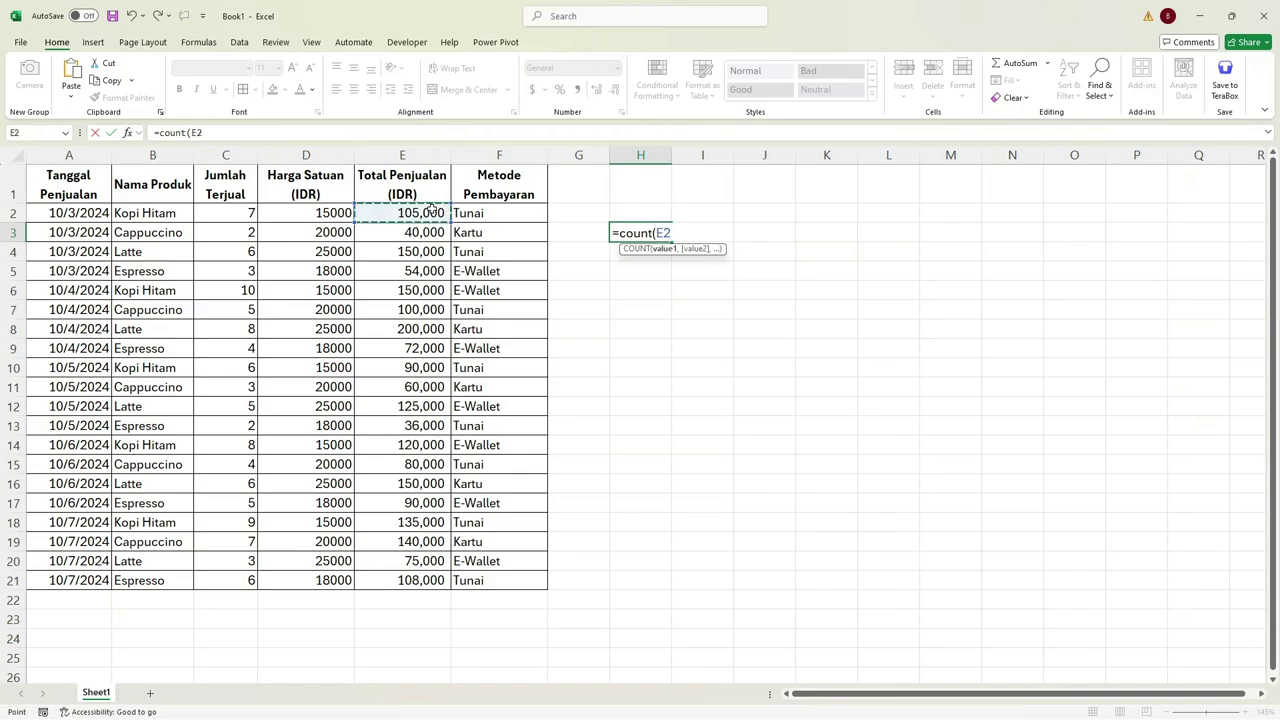
{"action": "left_click_drag", "start_coordinate": [431, 208], "coordinate": [433, 577]}
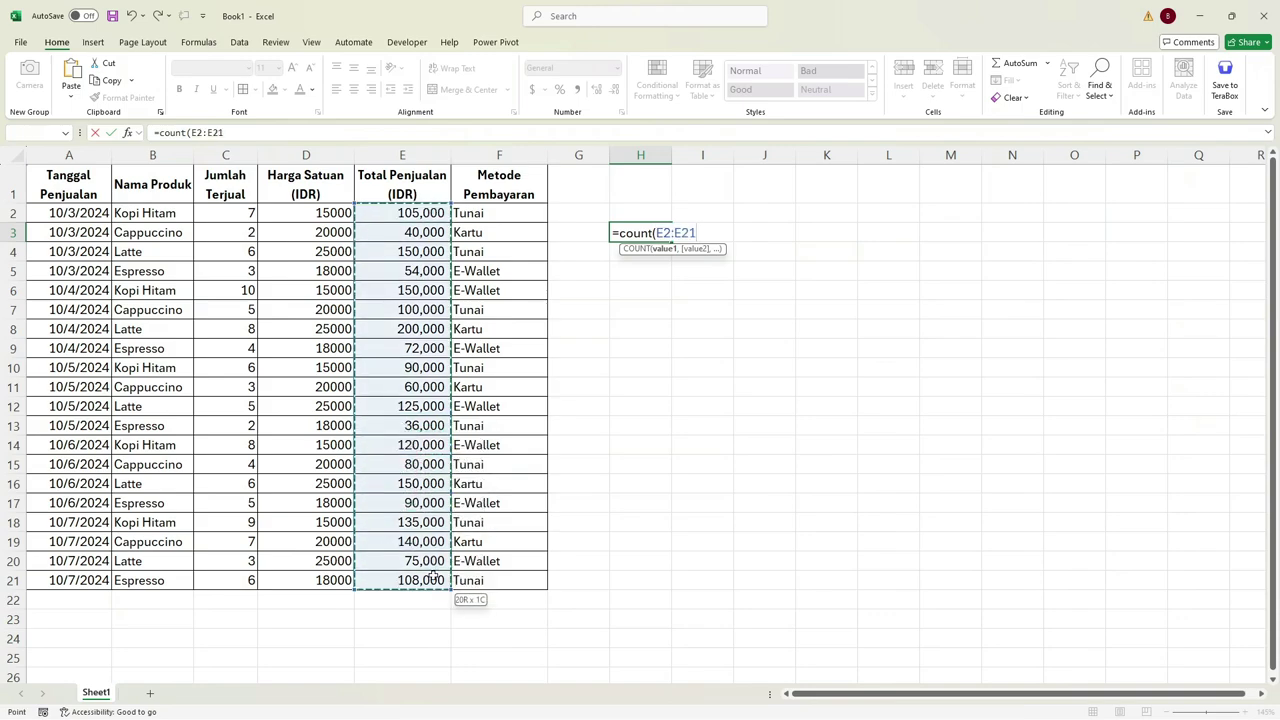
{"action": "left_click_drag", "start_coordinate": [433, 577], "coordinate": [433, 578]}
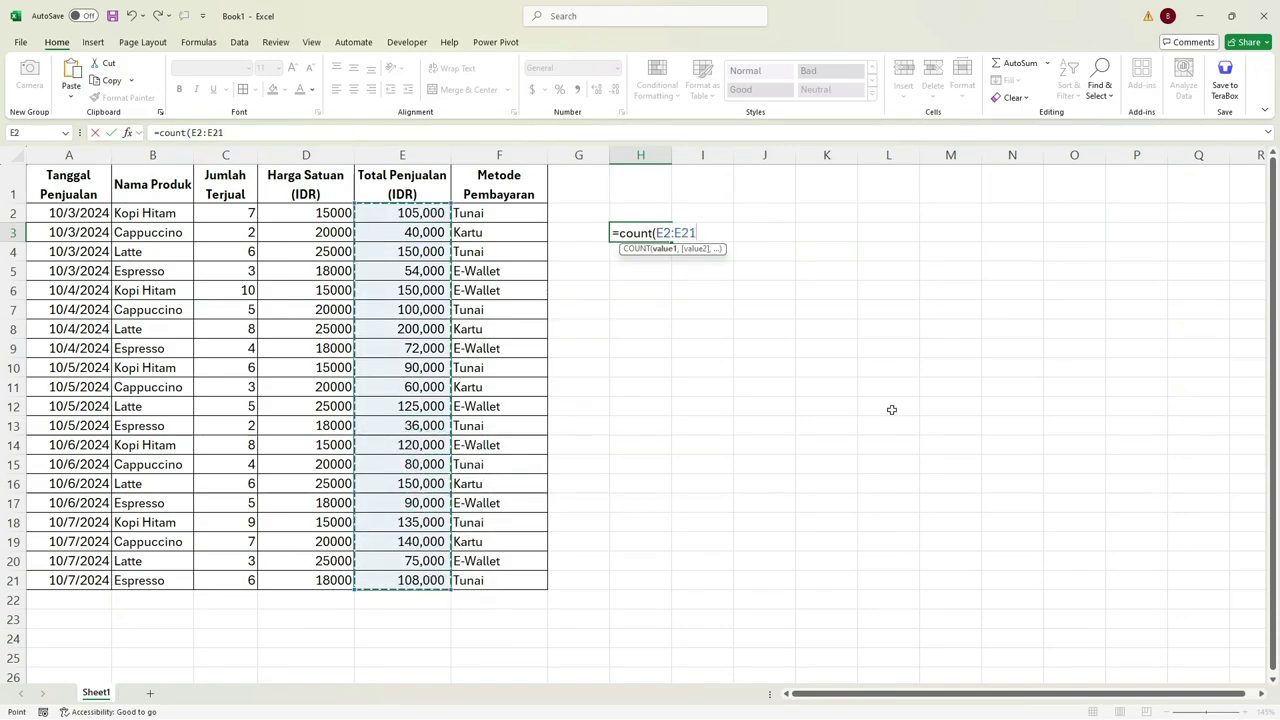
{"action": "type", "text": ")"}
{"action": "key", "text": "Return"}
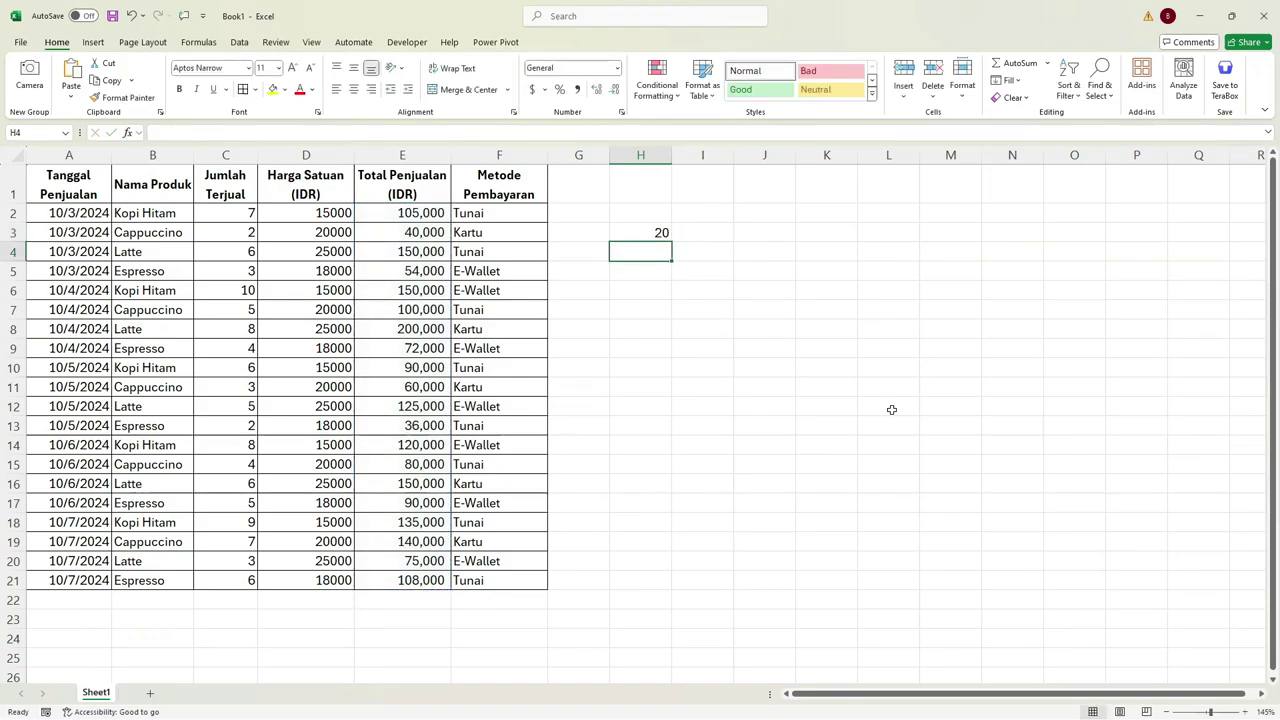
Enter =COUNT(B2:B21) in I3, which returns 0 for the text product names.
{"action": "left_click", "coordinate": [645, 231]}
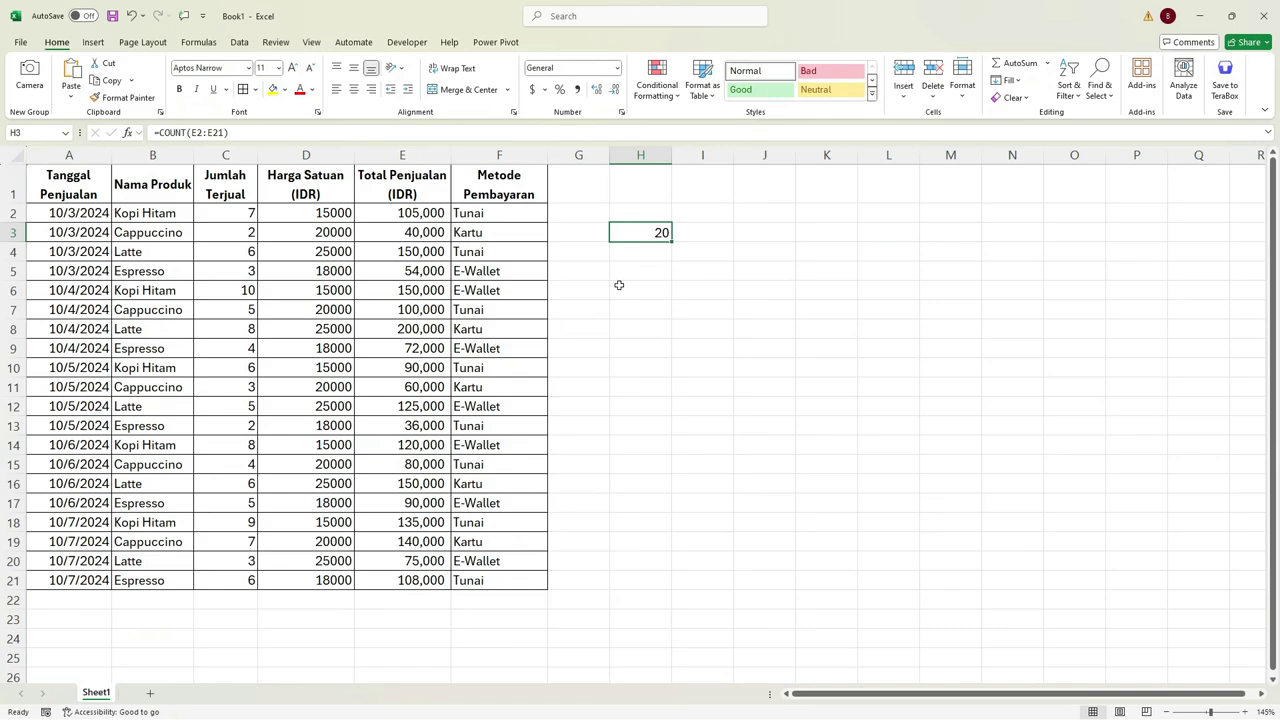
{"action": "left_click", "coordinate": [724, 235]}
{"action": "type", "text": "="}
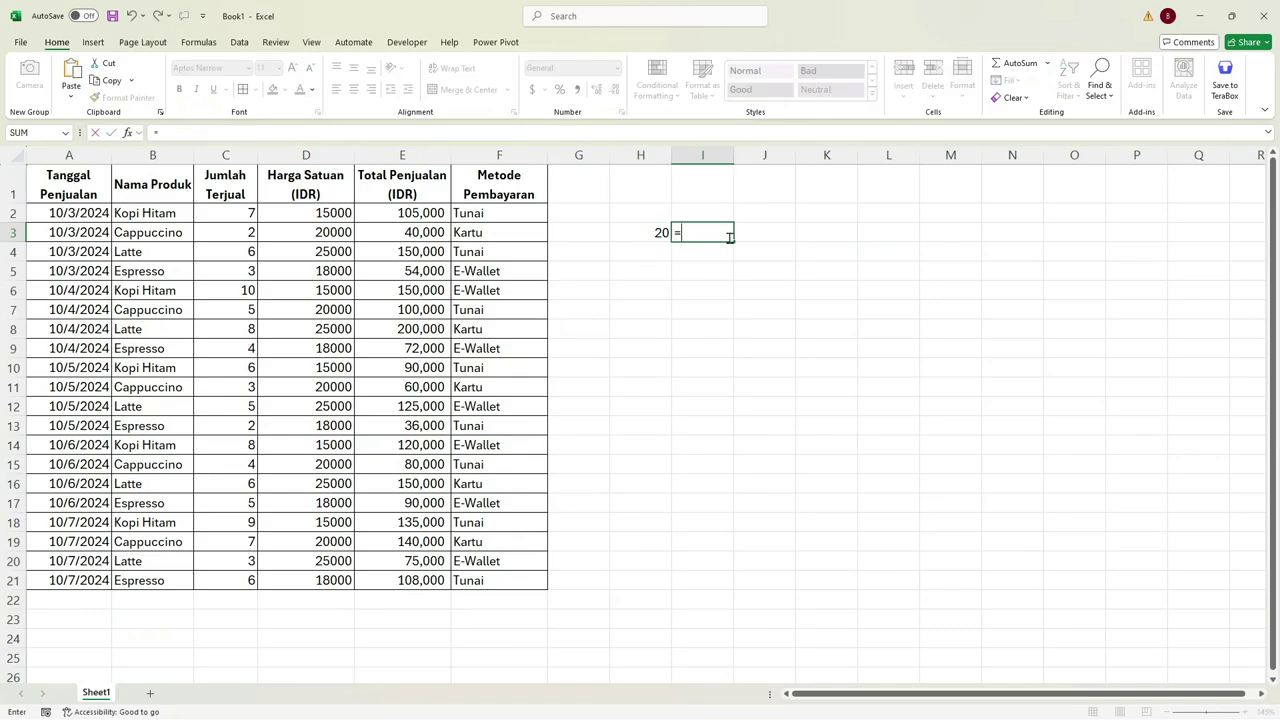
{"action": "type", "text": "count("}
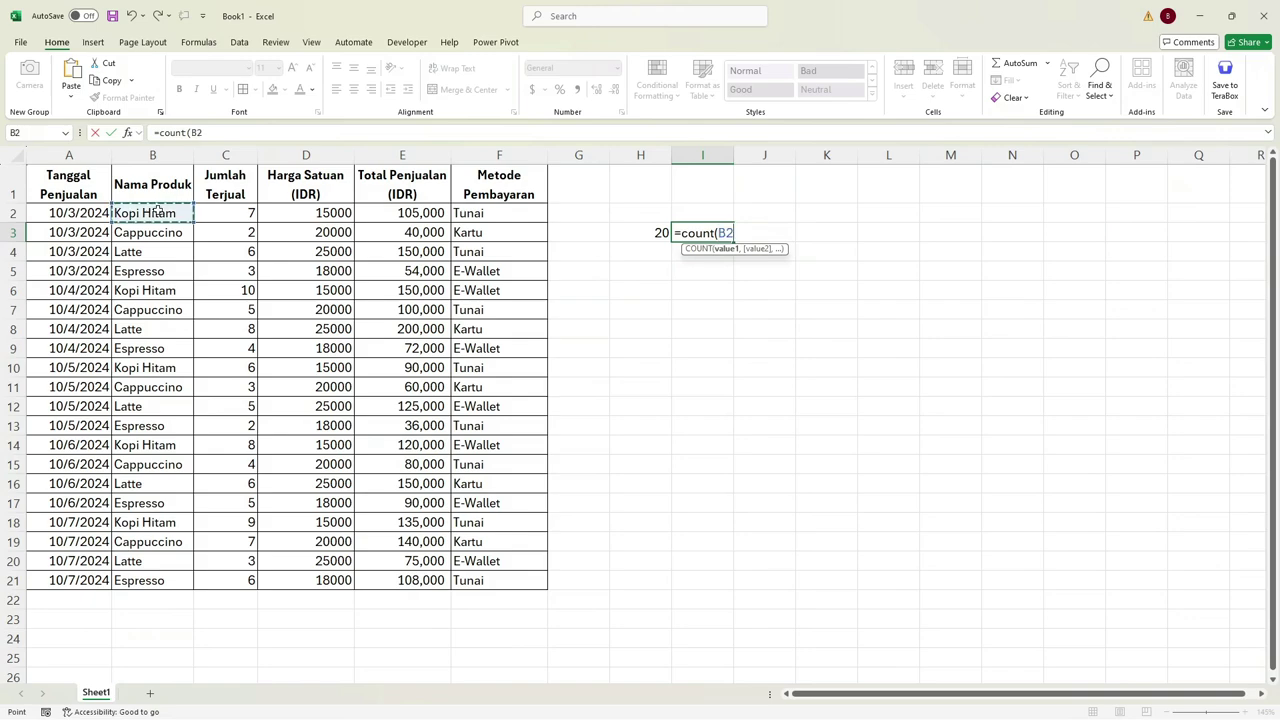
{"action": "left_click_drag", "start_coordinate": [156, 206], "coordinate": [152, 575]}
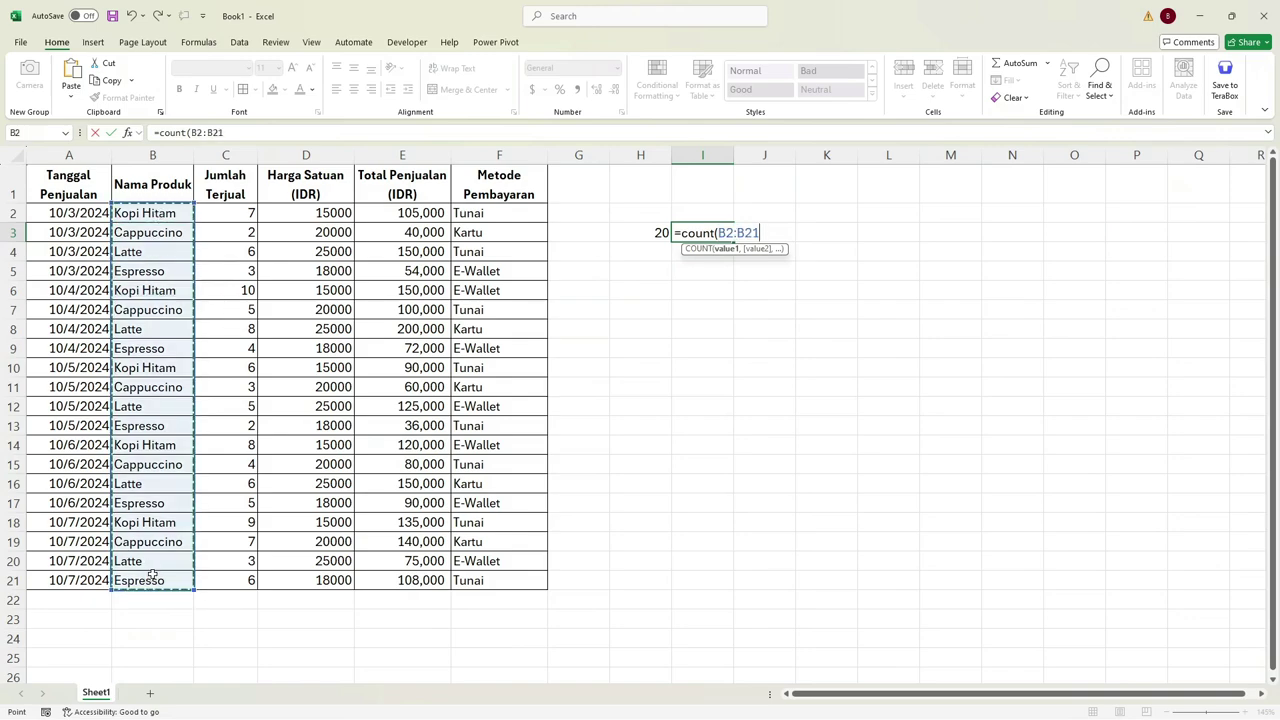
{"action": "type", "text": ")"}
{"action": "key", "text": "Return"}
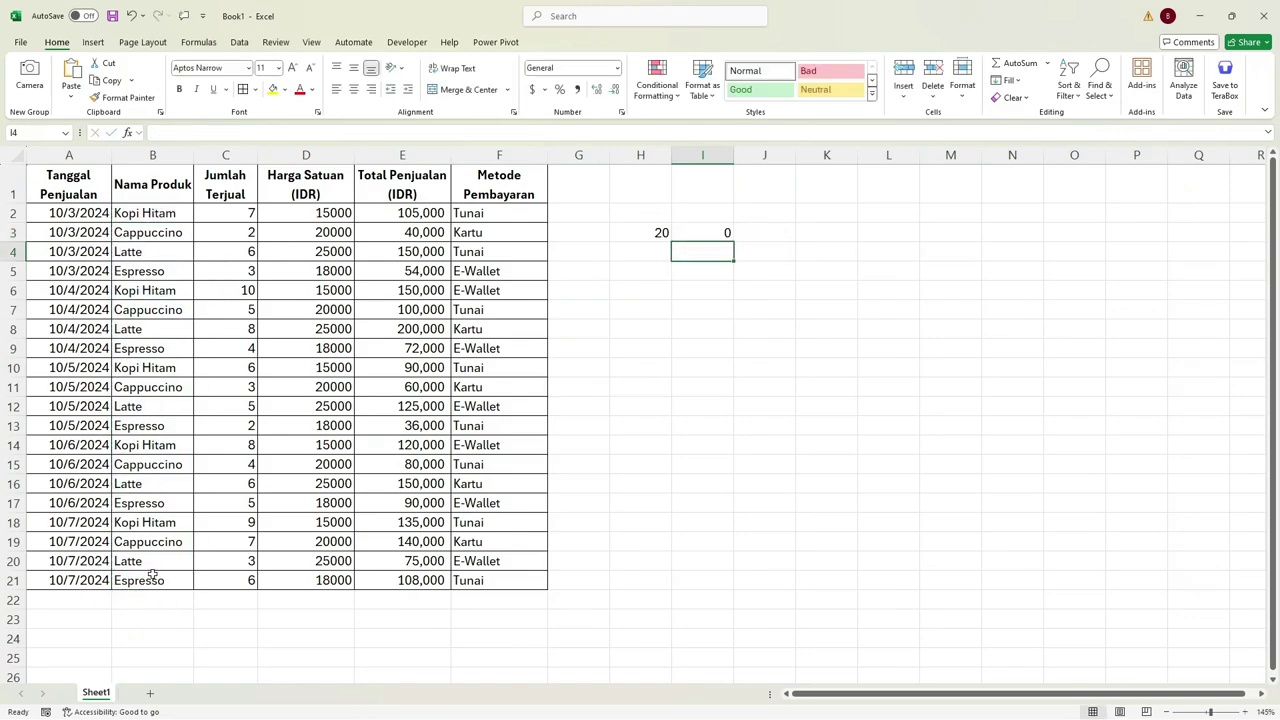
Recheck I3's formula and select B2:B21 to compare the status-bar count.
{"action": "left_click", "coordinate": [733, 230]}
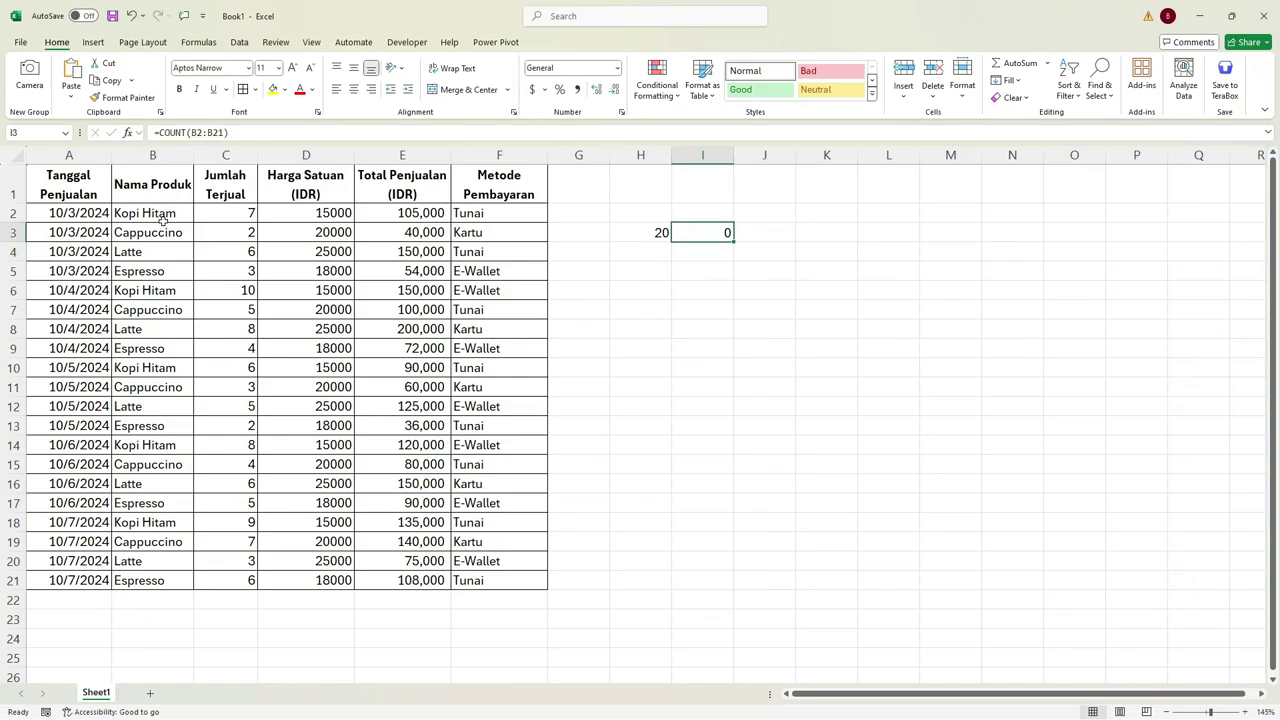
{"action": "left_click_drag", "start_coordinate": [165, 208], "coordinate": [163, 581]}
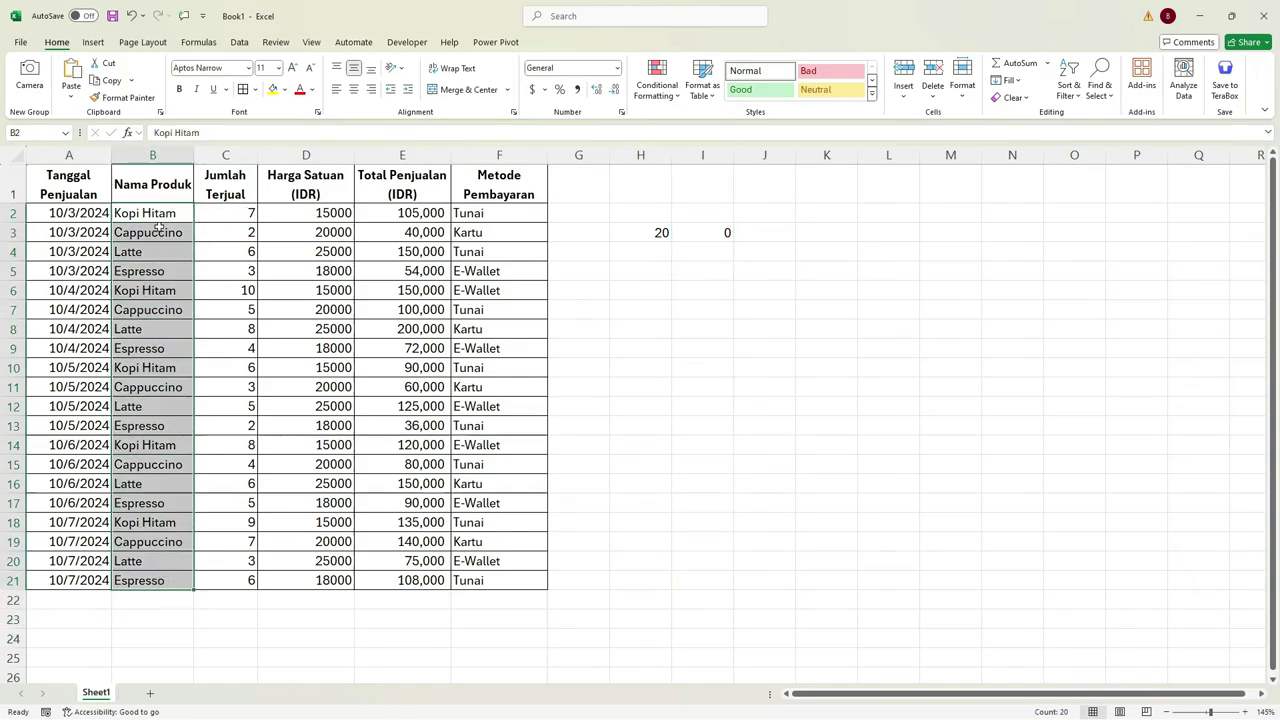
{"action": "left_click_drag", "start_coordinate": [166, 210], "coordinate": [163, 581]}
{"action": "left_click", "coordinate": [712, 253]}
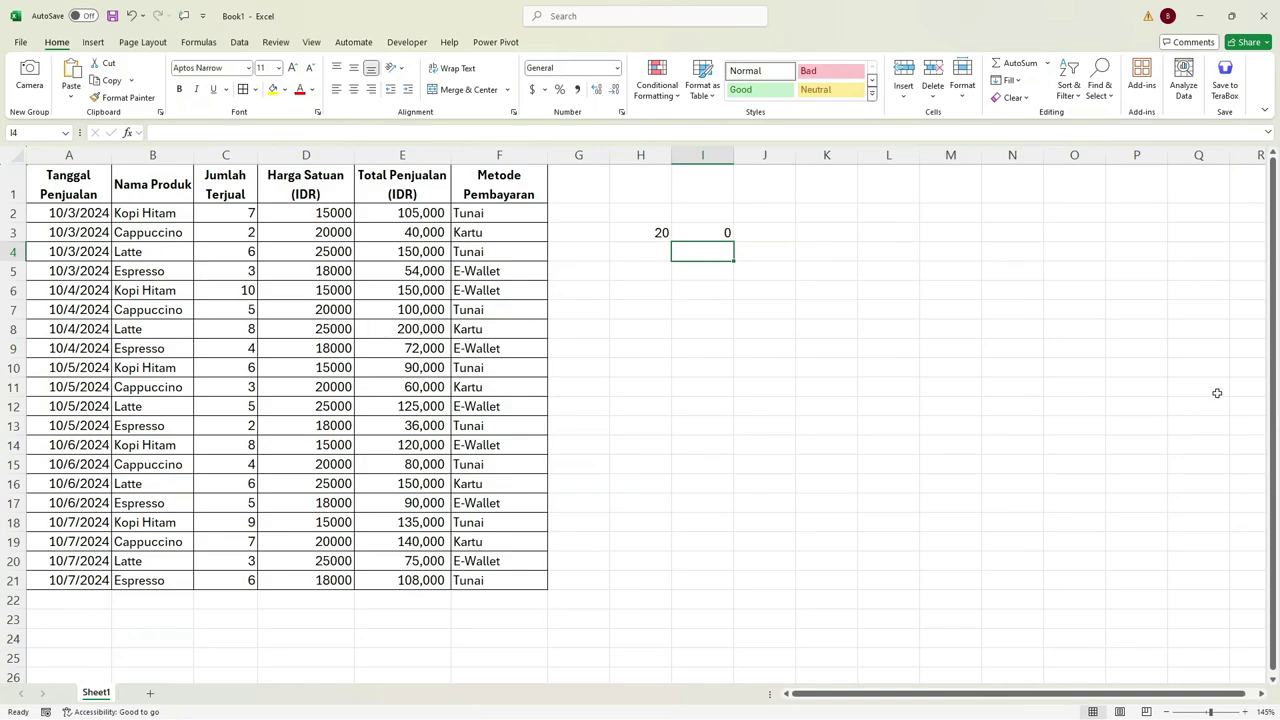
Enter =COUNTA(B2:B21) in H4, then empty the product name in B5.
{"action": "key", "text": "Left"}
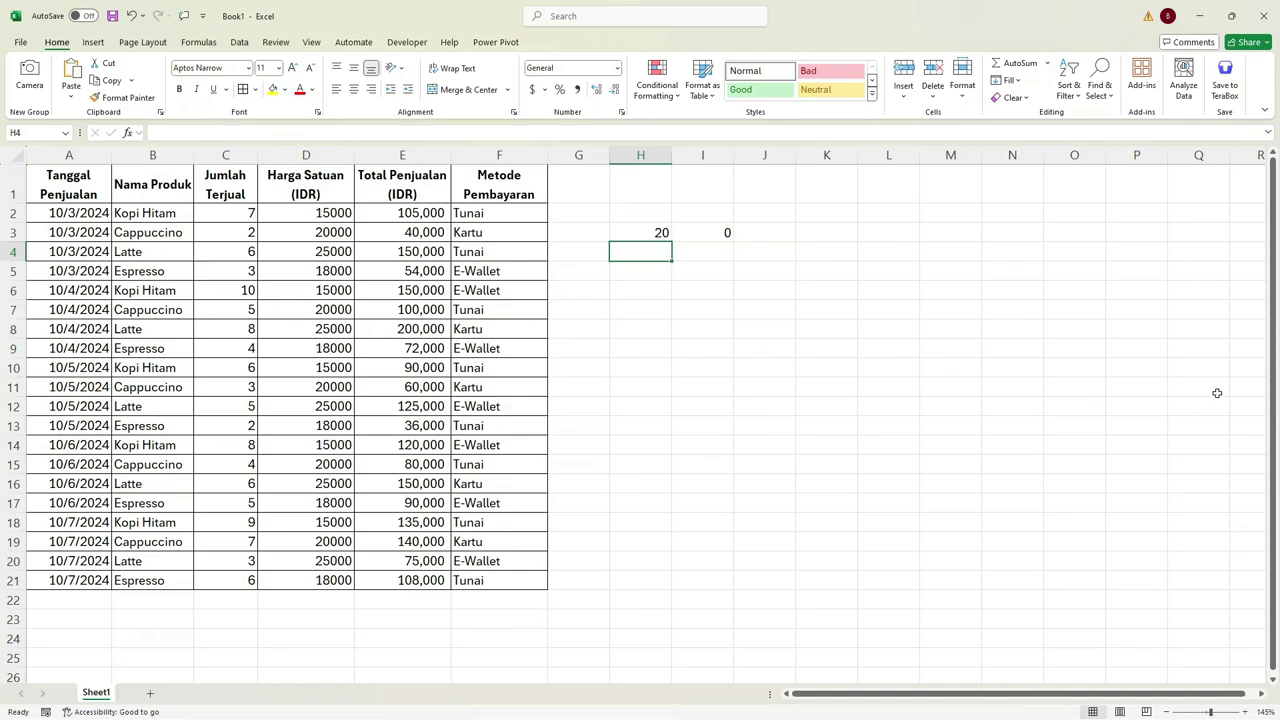
{"action": "type", "text": "=count"}
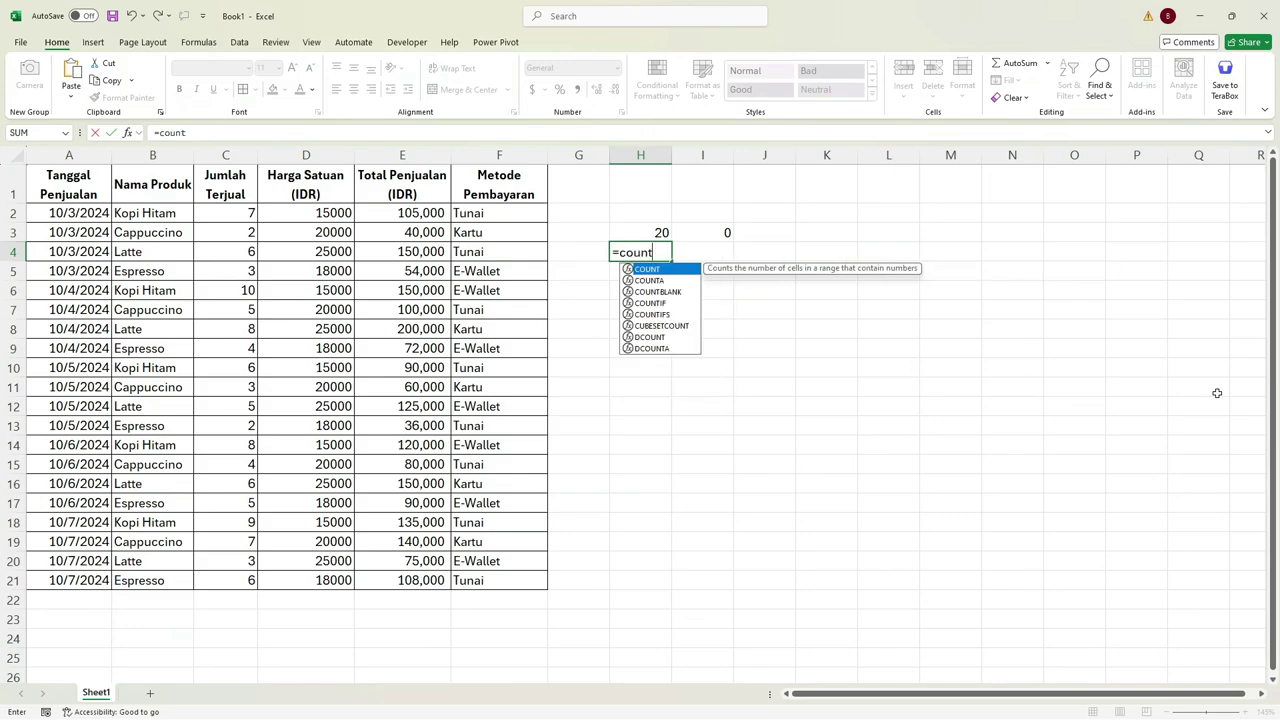
{"action": "left_click", "coordinate": [668, 281]}
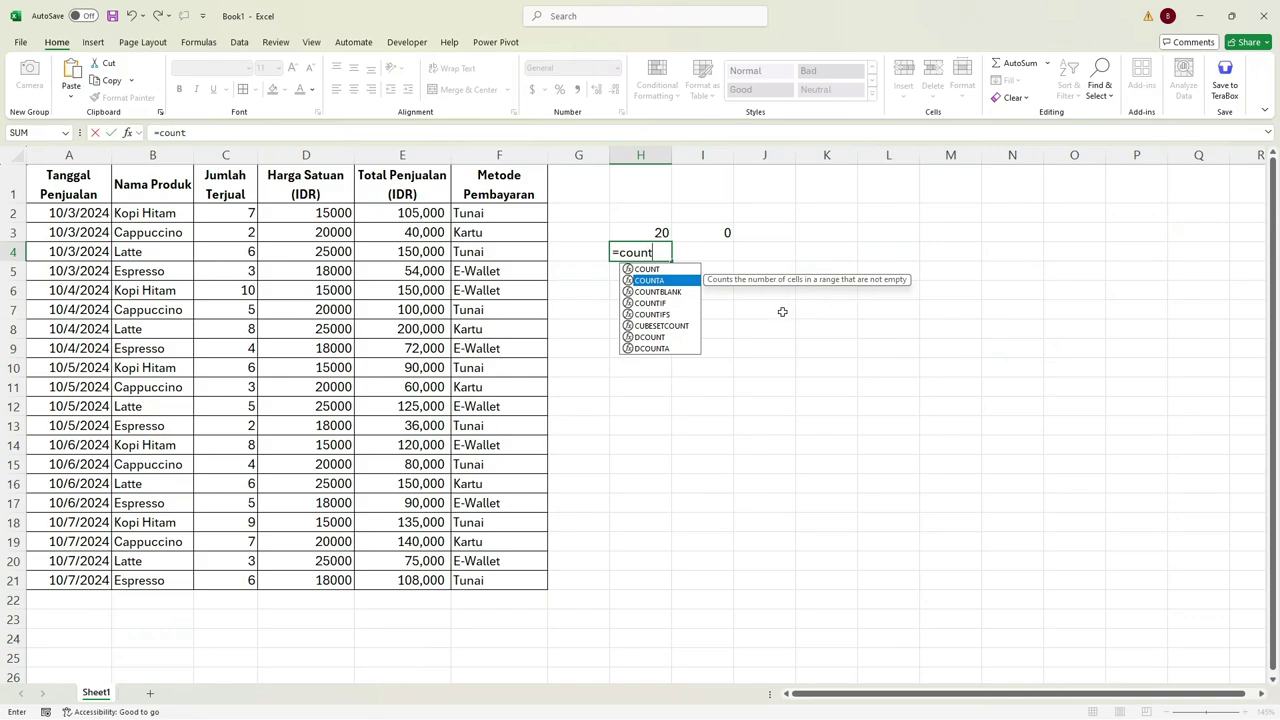
{"action": "type", "text": "("}
{"action": "key", "text": "BackSpace"}
{"action": "type", "text": "a"}
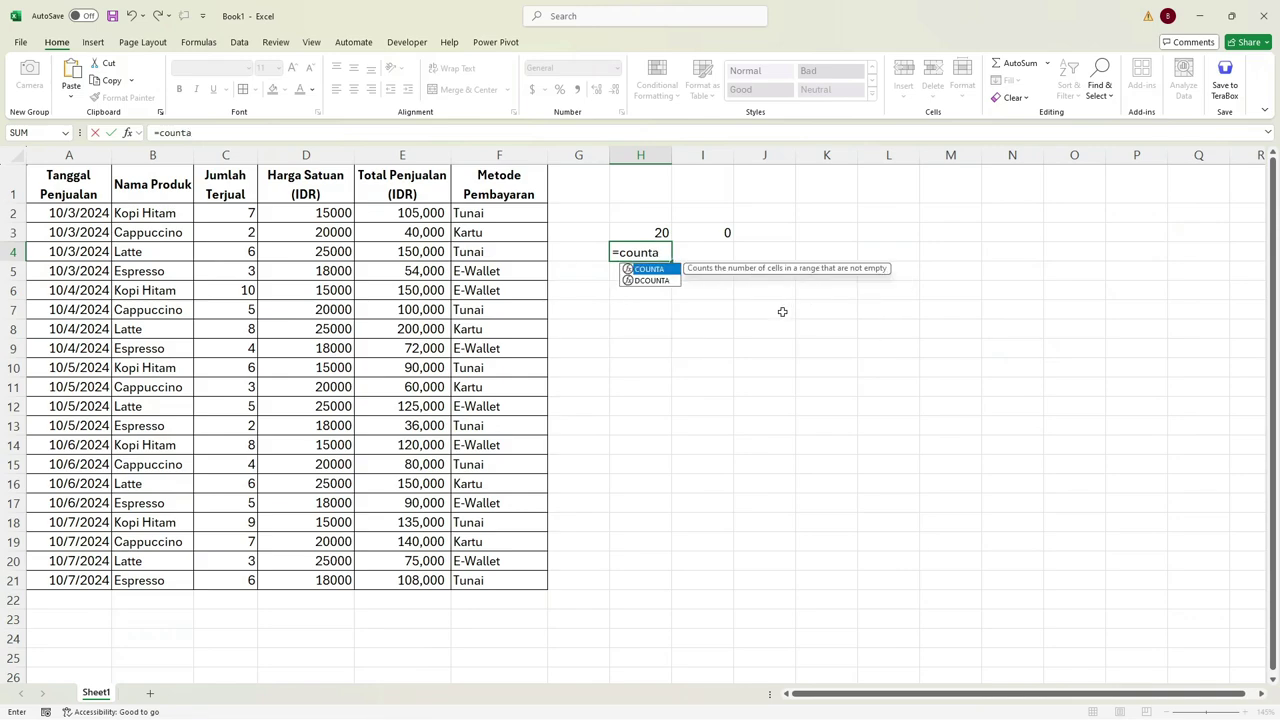
{"action": "type", "text": "("}
{"action": "left_click_drag", "start_coordinate": [180, 213], "coordinate": [168, 580]}
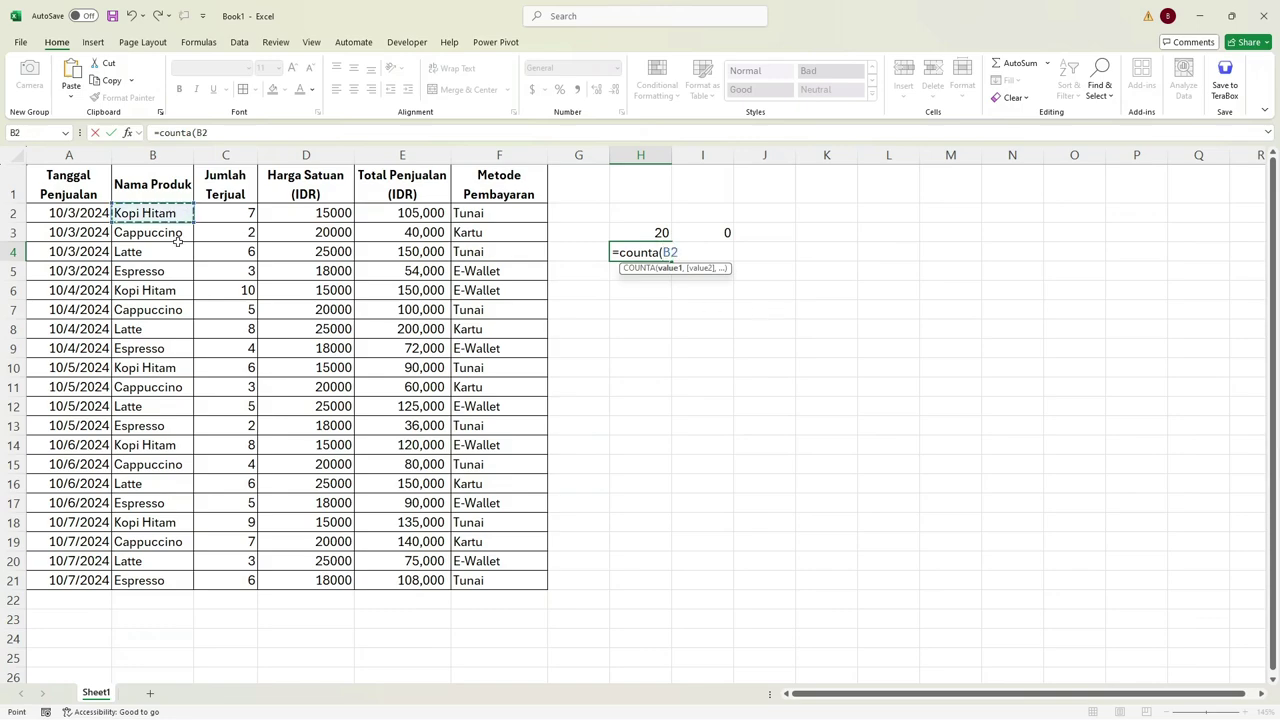
{"action": "key", "text": "Return"}
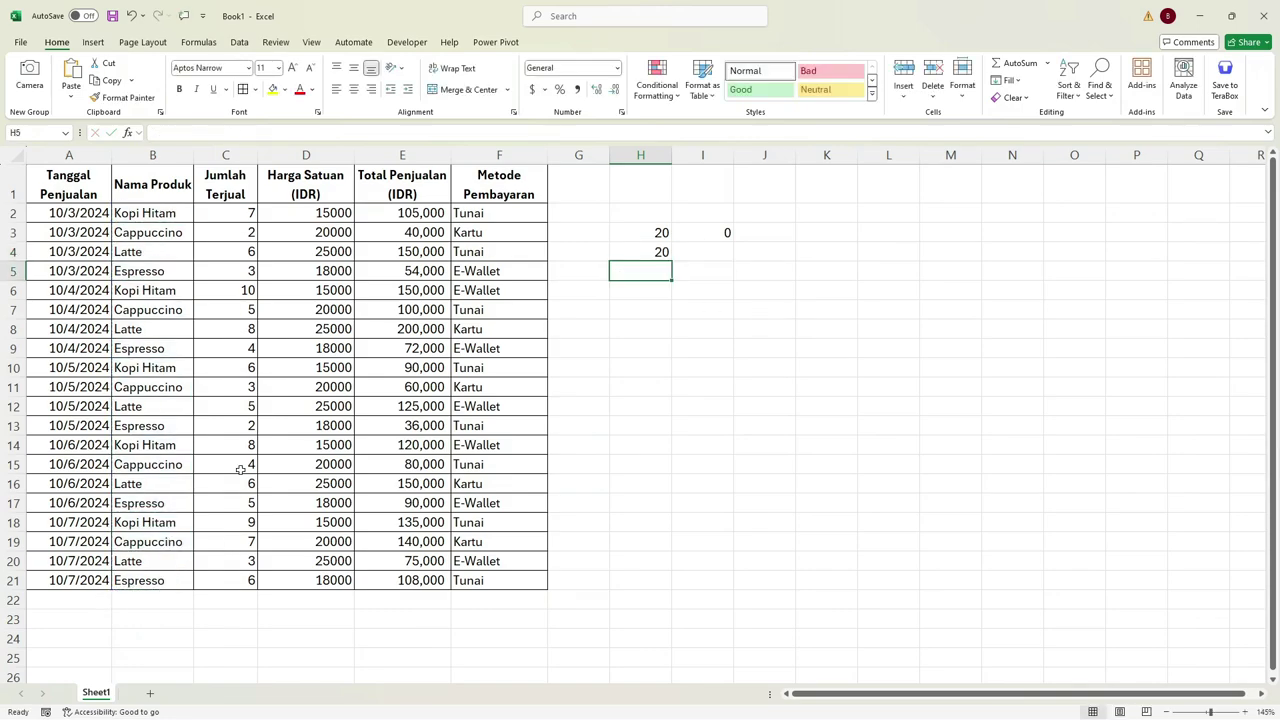
{"action": "left_click", "coordinate": [642, 250]}
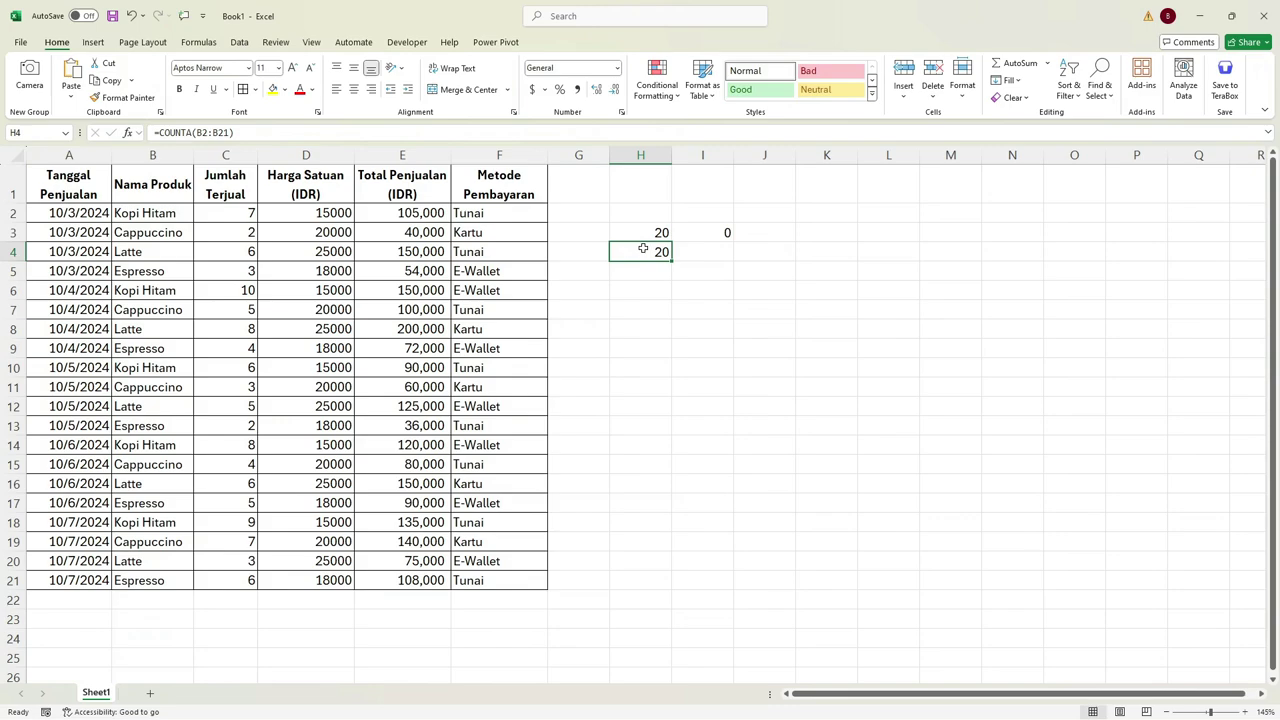
{"action": "left_click", "coordinate": [152, 271]}
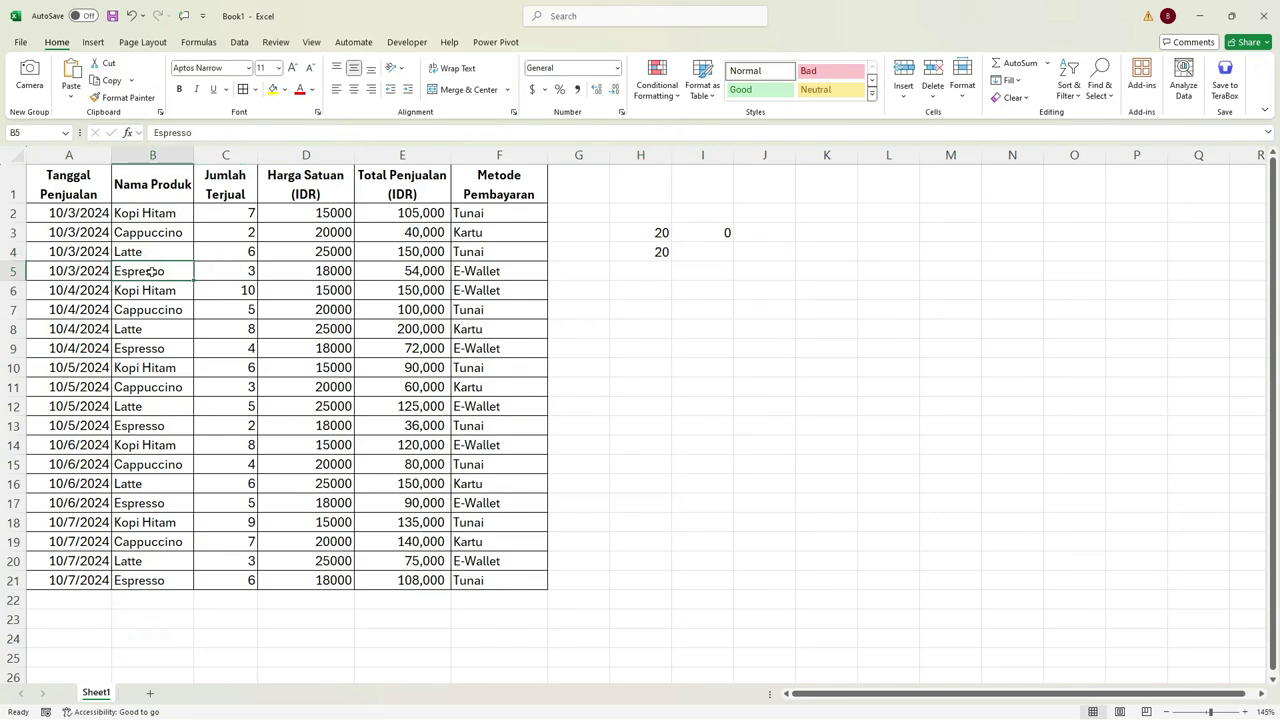
{"action": "key", "text": "Delete"}
Empty the product name in B12 so the COUNTA result in H4 drops to 18.
{"action": "left_click", "coordinate": [165, 406]}
{"action": "key", "text": "Delete"}
{"action": "left_click", "coordinate": [645, 255]}
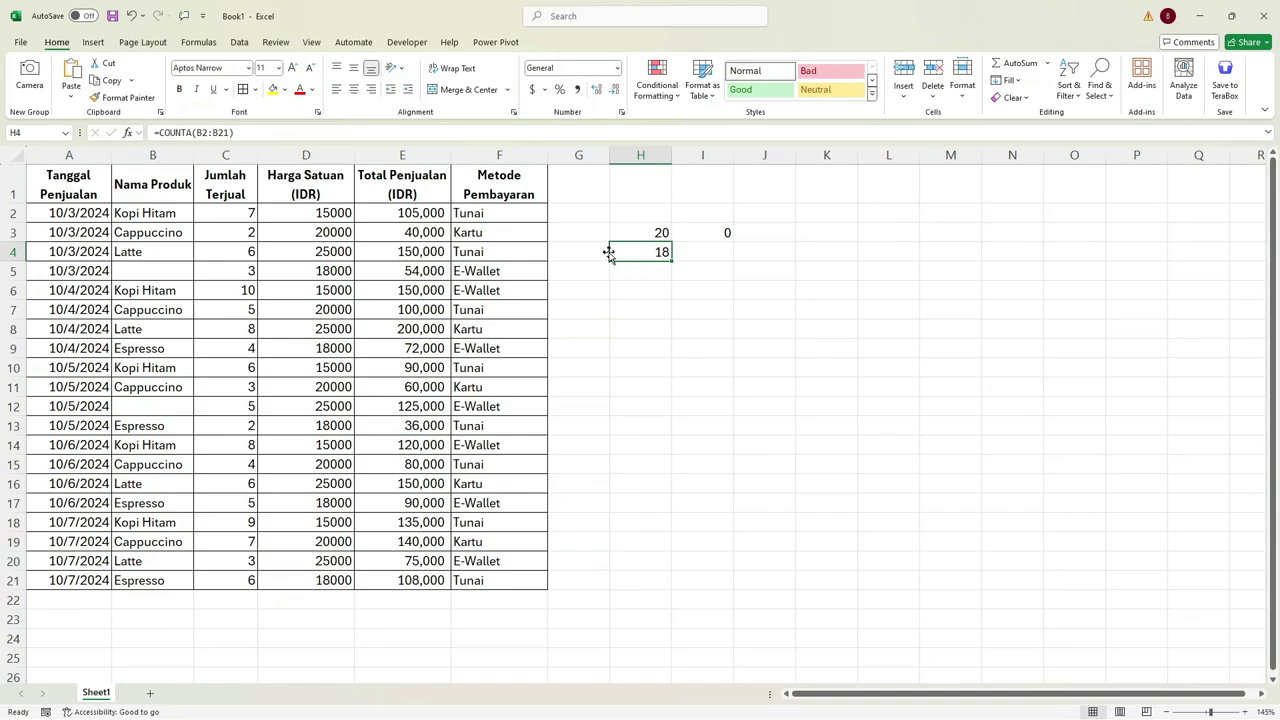
Label G3 as COUNT and G4 as COUNTA beside the results.
{"action": "left_click", "coordinate": [580, 231]}
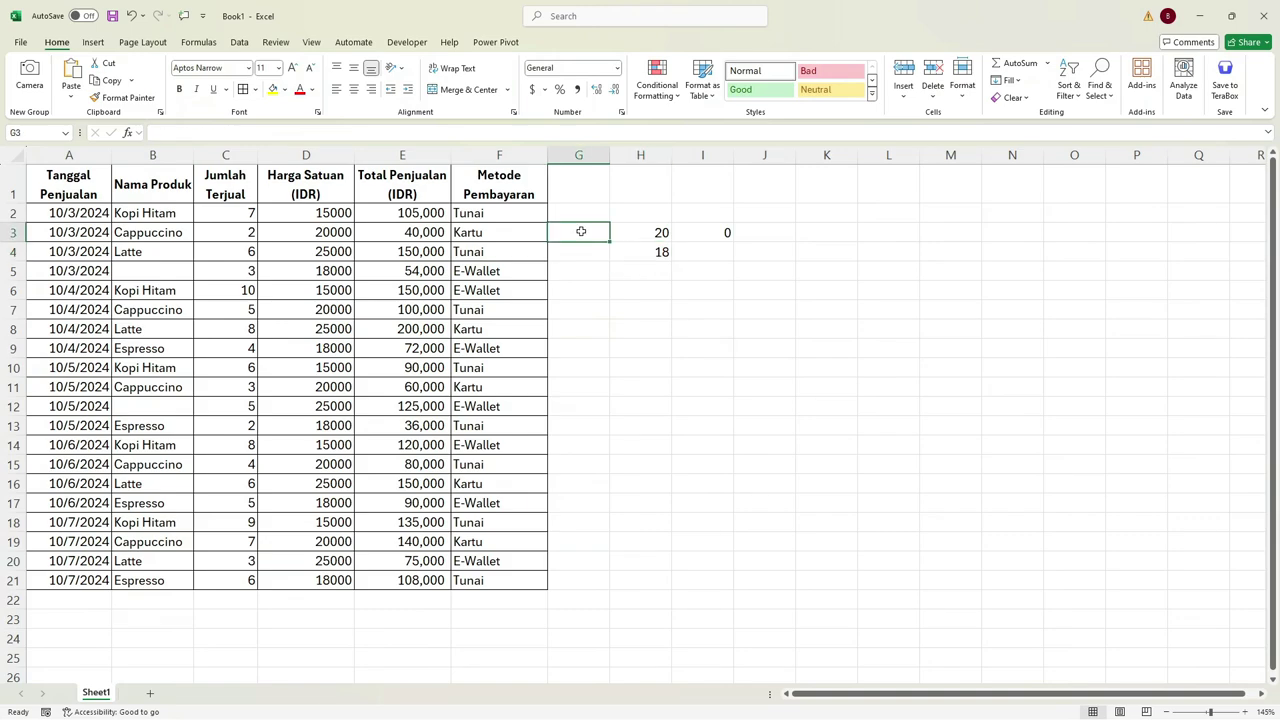
{"action": "type", "text": "C"}
{"action": "type", "text": "OUNT"}
{"action": "key", "text": "Return"}
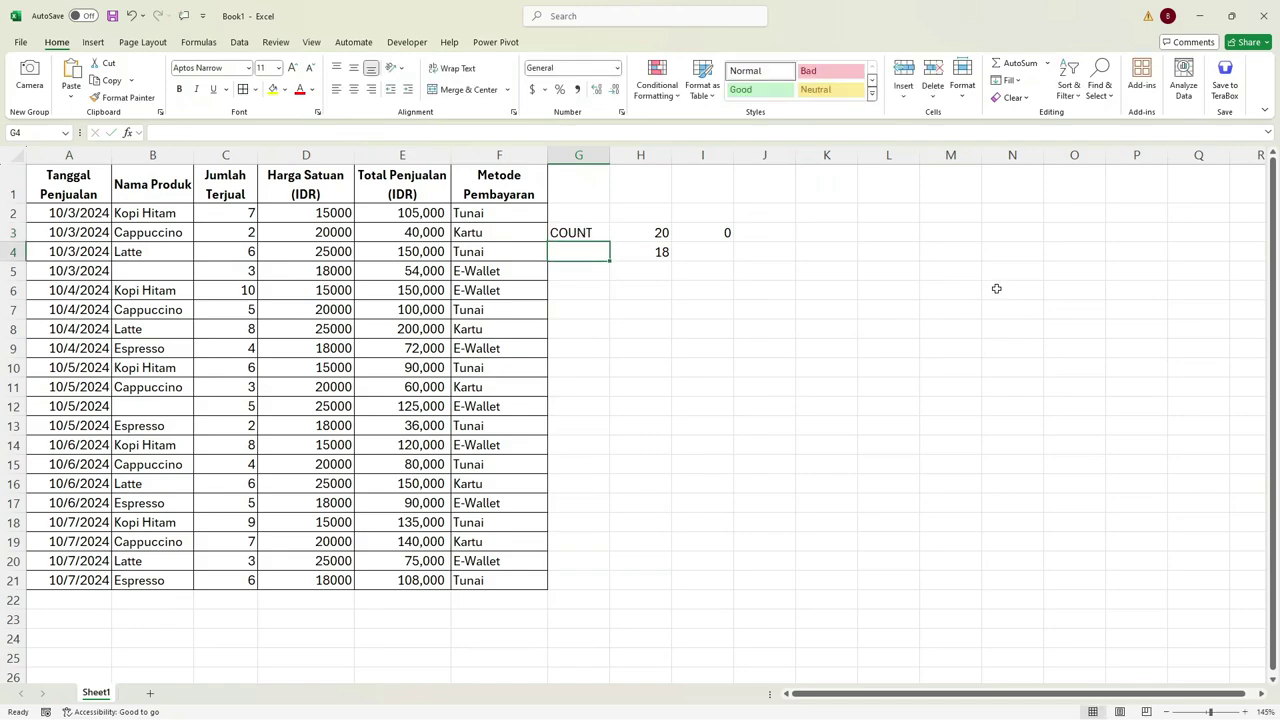
{"action": "type", "text": "COUNTA"}
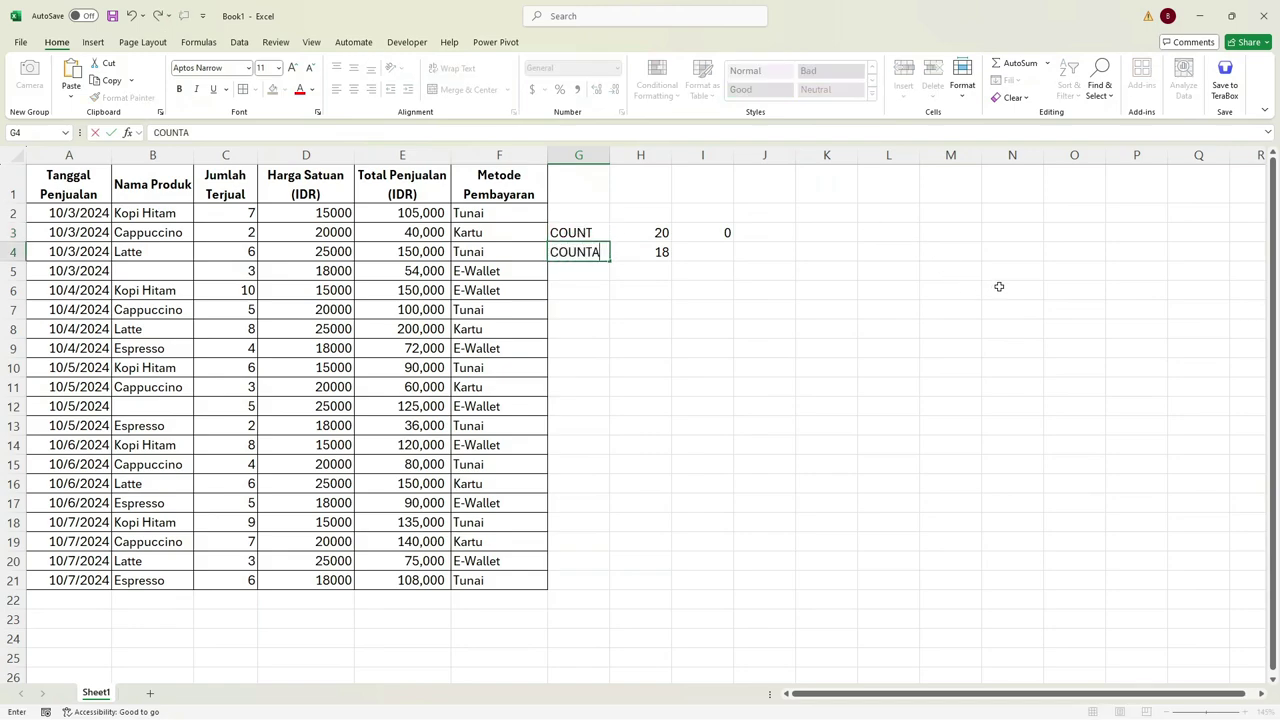
{"action": "left_click", "coordinate": [634, 252]}
{"action": "double_click", "coordinate": [630, 252]}
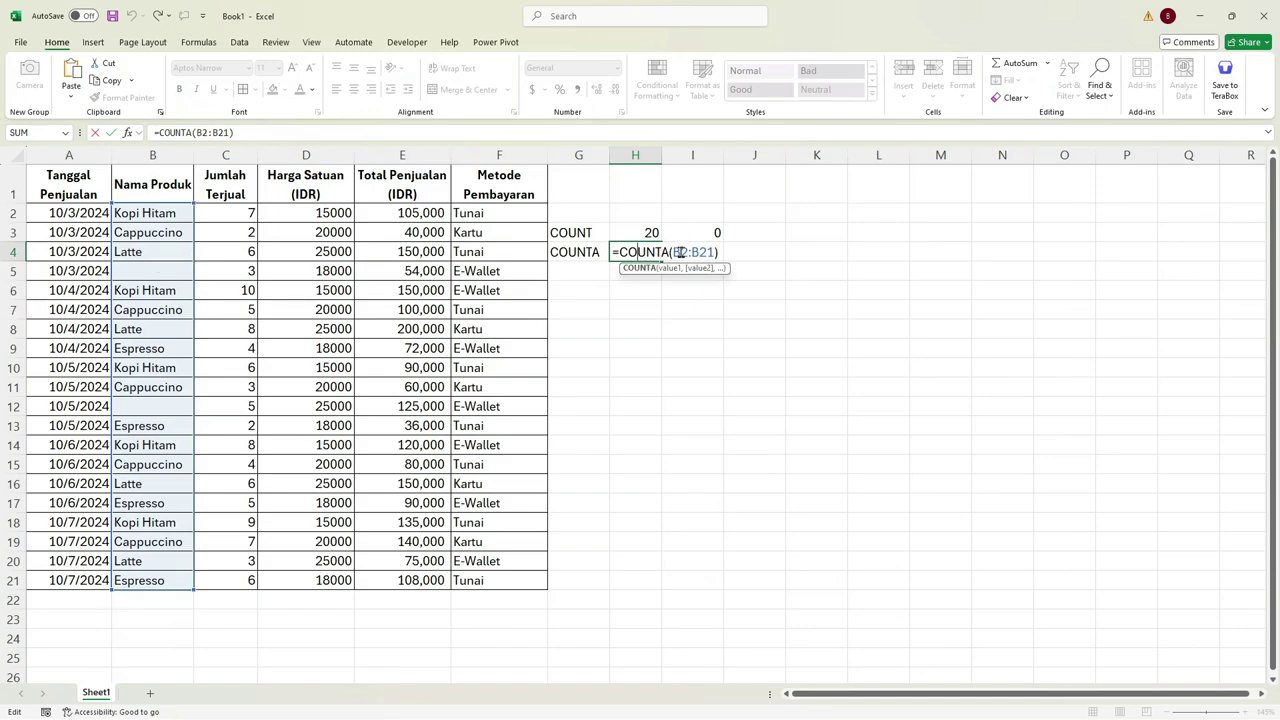
Widen H4's COUNTA range from B2:B21 to B2:C21, giving 38 non-empty cells.
{"action": "left_click_drag", "start_coordinate": [673, 252], "coordinate": [726, 252]}
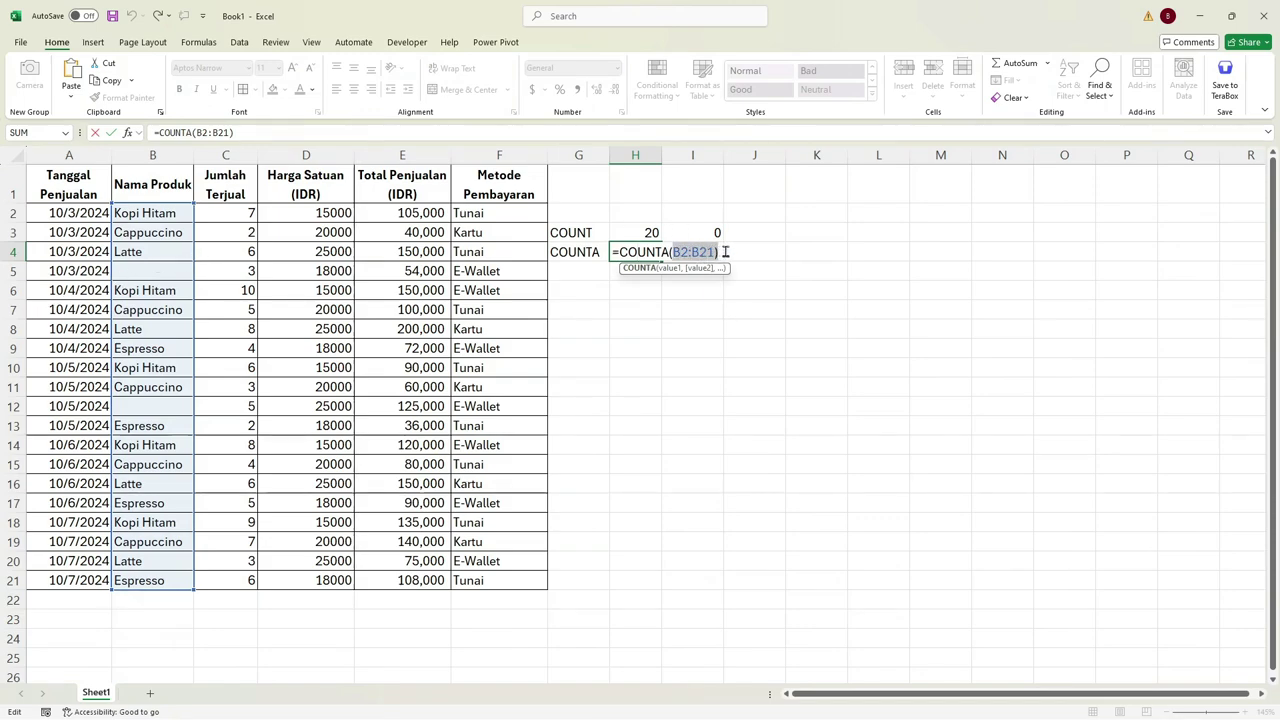
{"action": "key", "text": "BackSpace"}
{"action": "left_click_drag", "start_coordinate": [180, 213], "coordinate": [246, 580]}
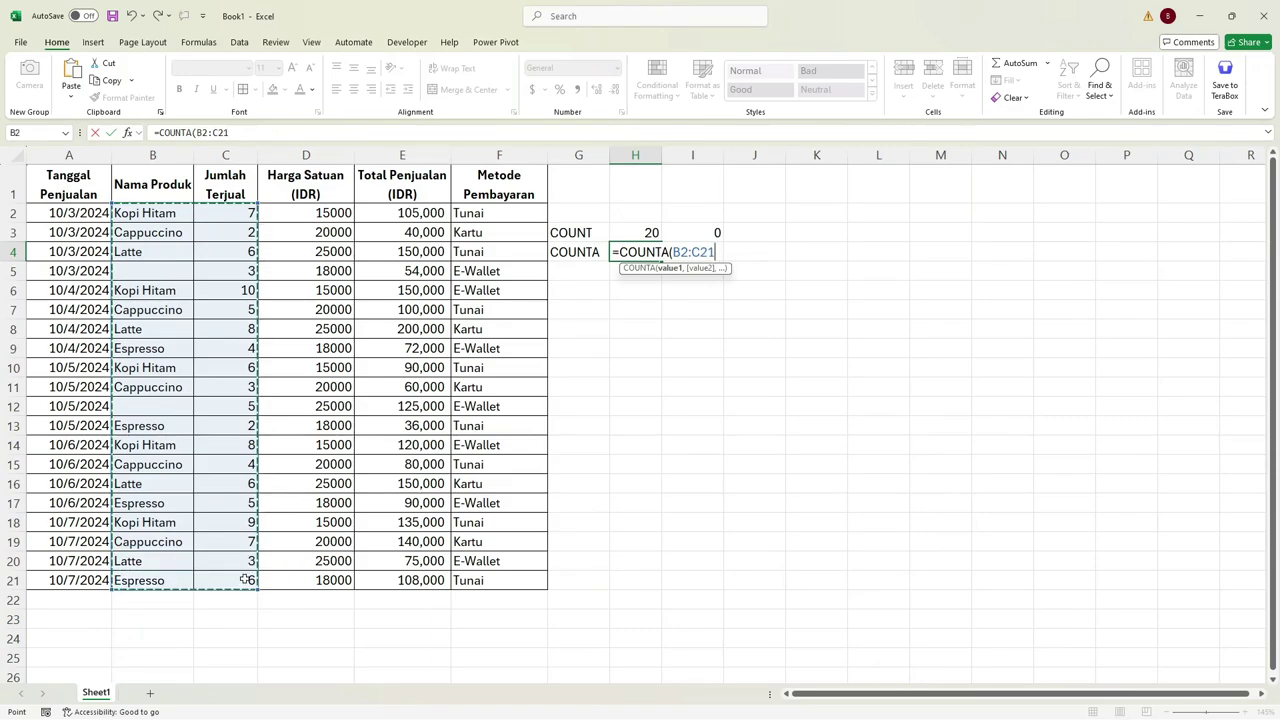
{"action": "key", "text": "Return"}
{"action": "left_click", "coordinate": [692, 328]}
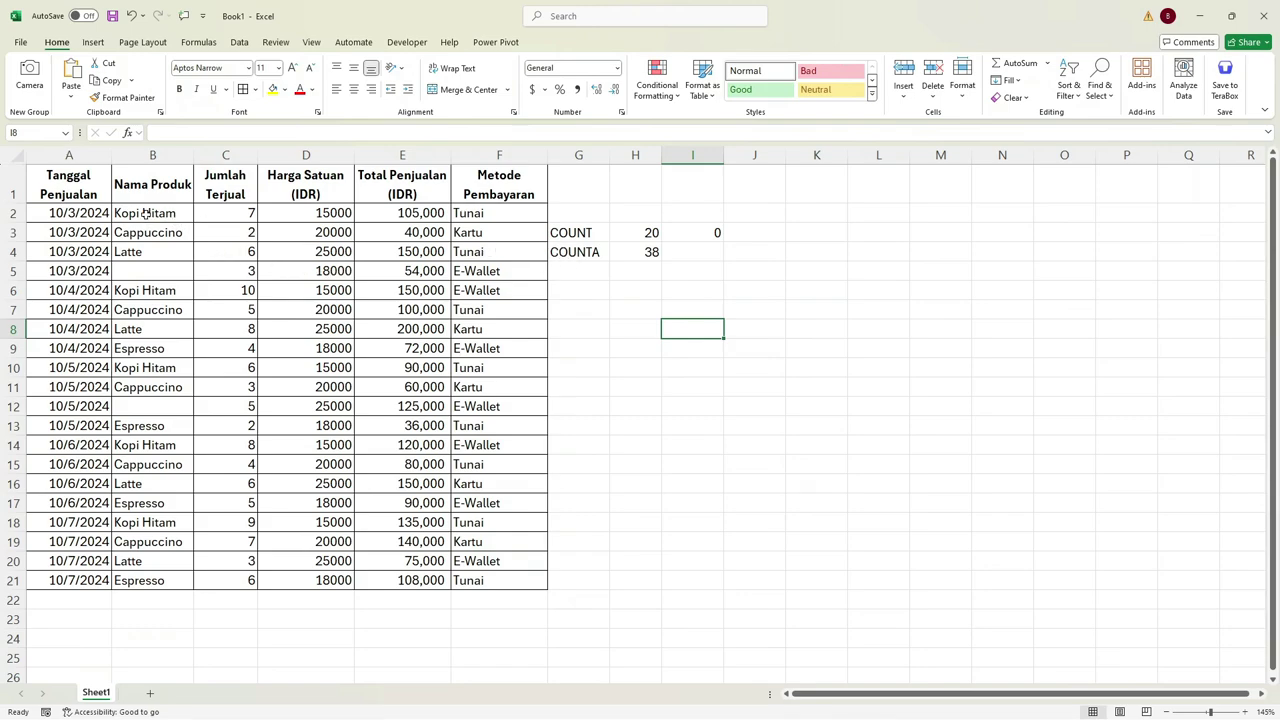
{"action": "left_click", "coordinate": [145, 213]}
{"action": "left_click", "coordinate": [240, 212]}
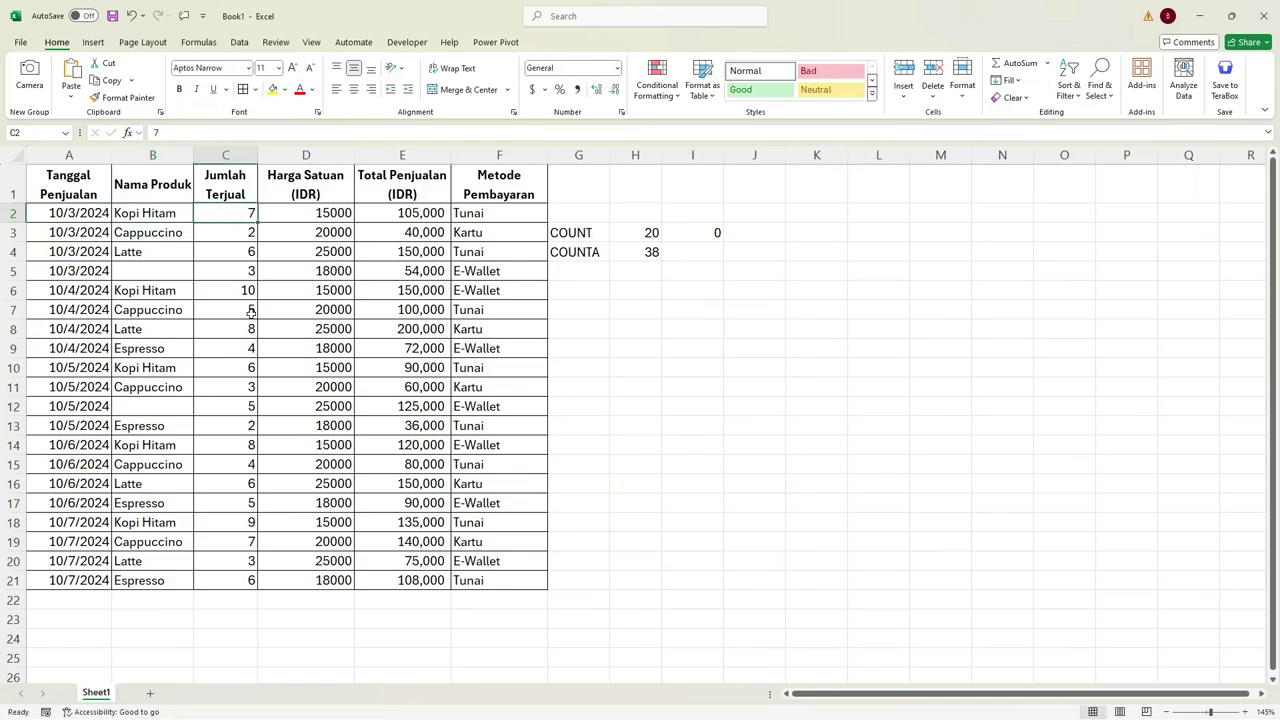
{"action": "left_click", "coordinate": [576, 271]}
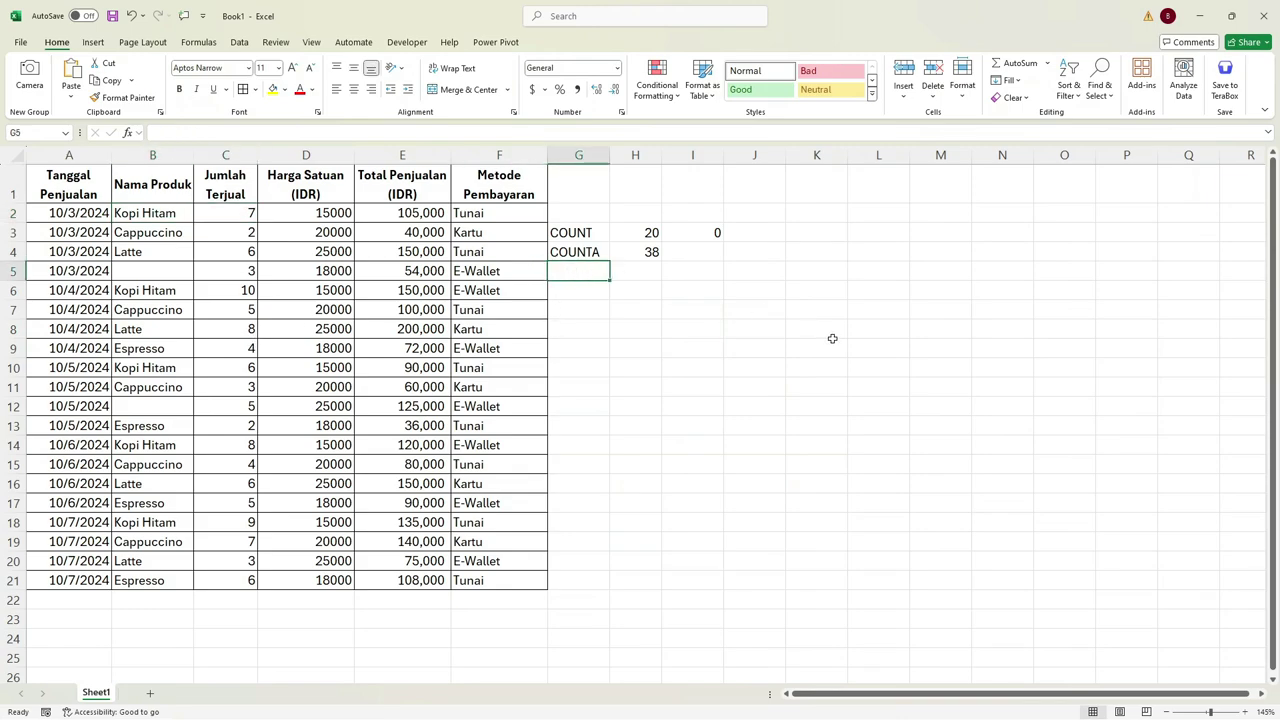
{"action": "key", "text": "Right"}
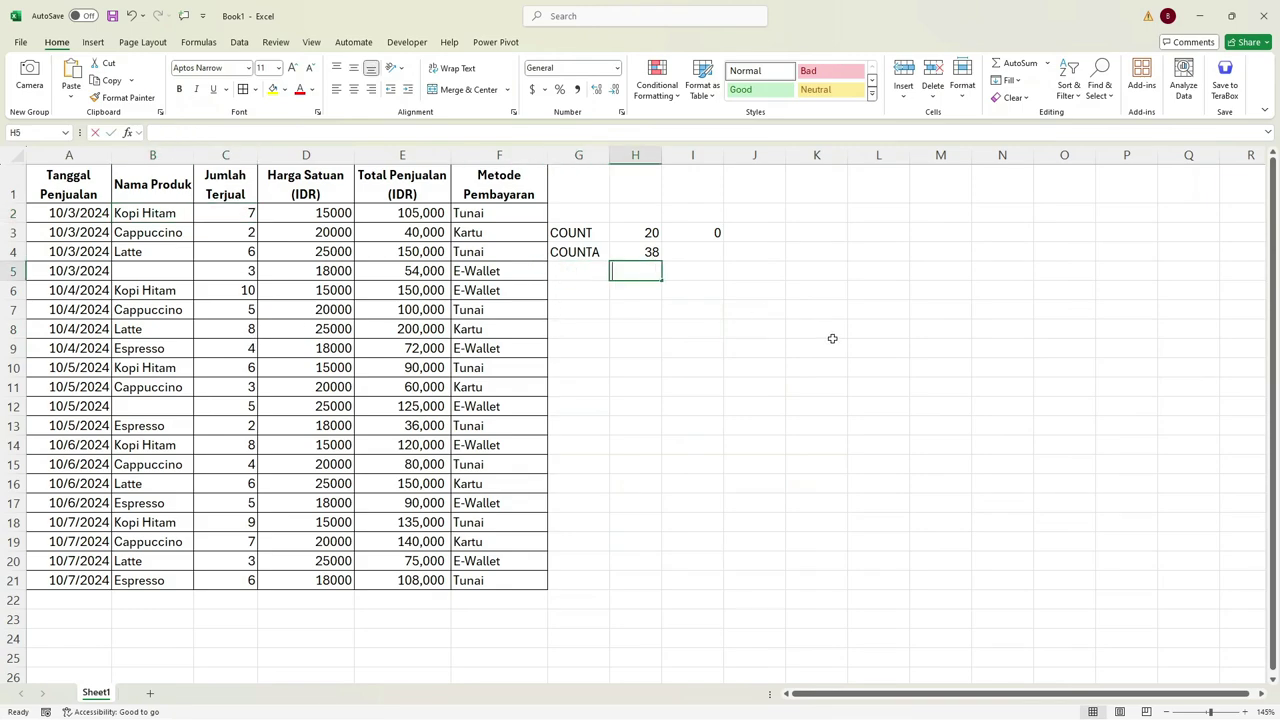
Enter =COUNTBLANK(B2:B21) in H5, returning 2 for the emptied product cells.
{"action": "type", "text": "=COUNTB"}
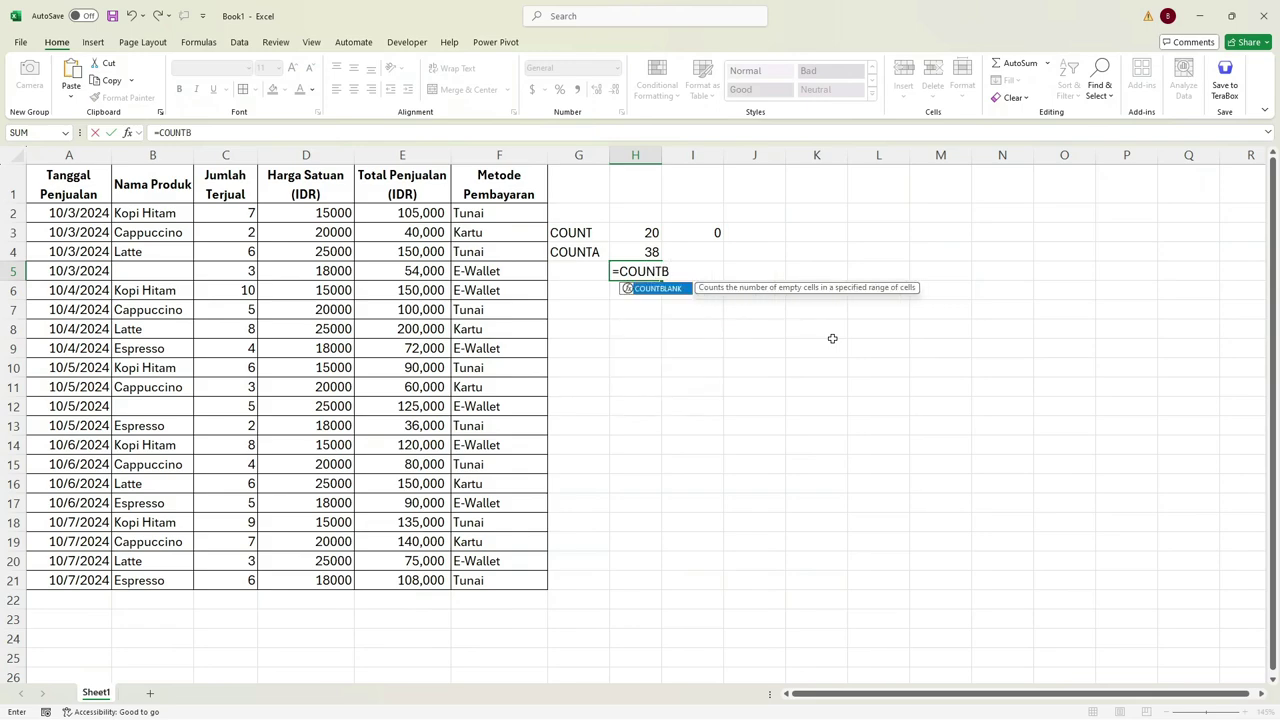
{"action": "key", "text": "Tab"}
{"action": "left_click_drag", "start_coordinate": [160, 214], "coordinate": [158, 585]}
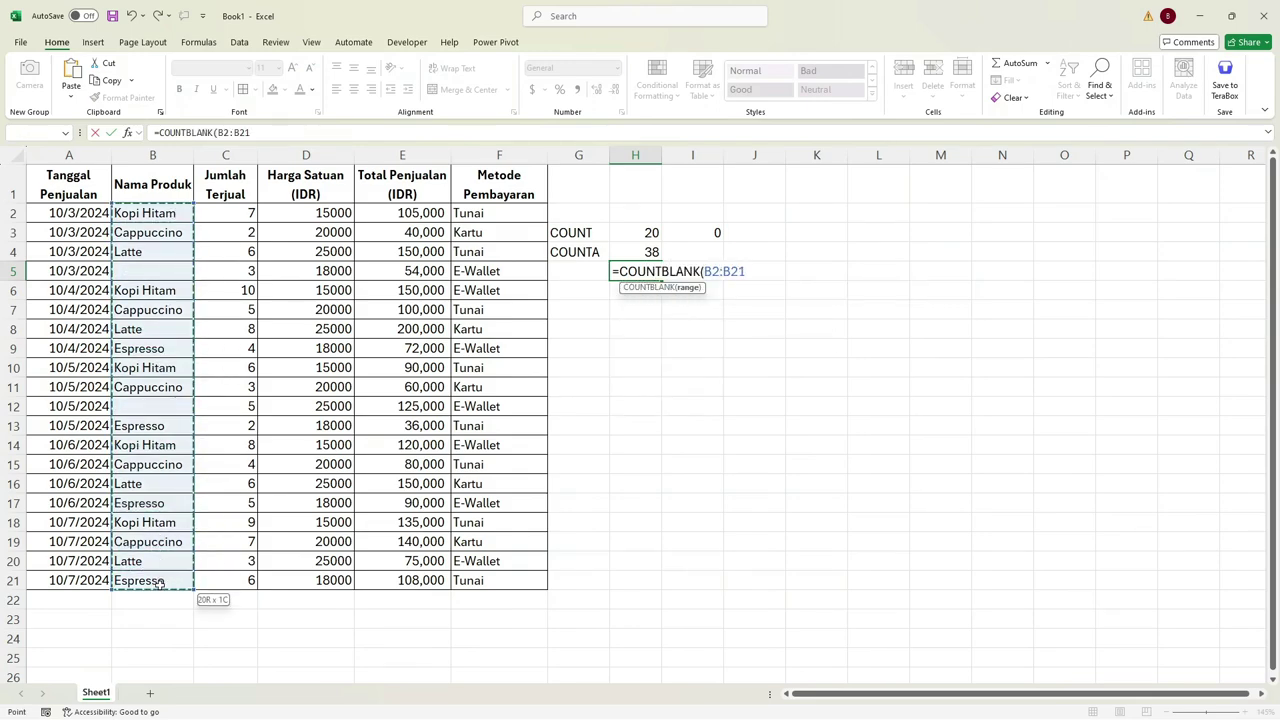
{"action": "type", "text": ")"}
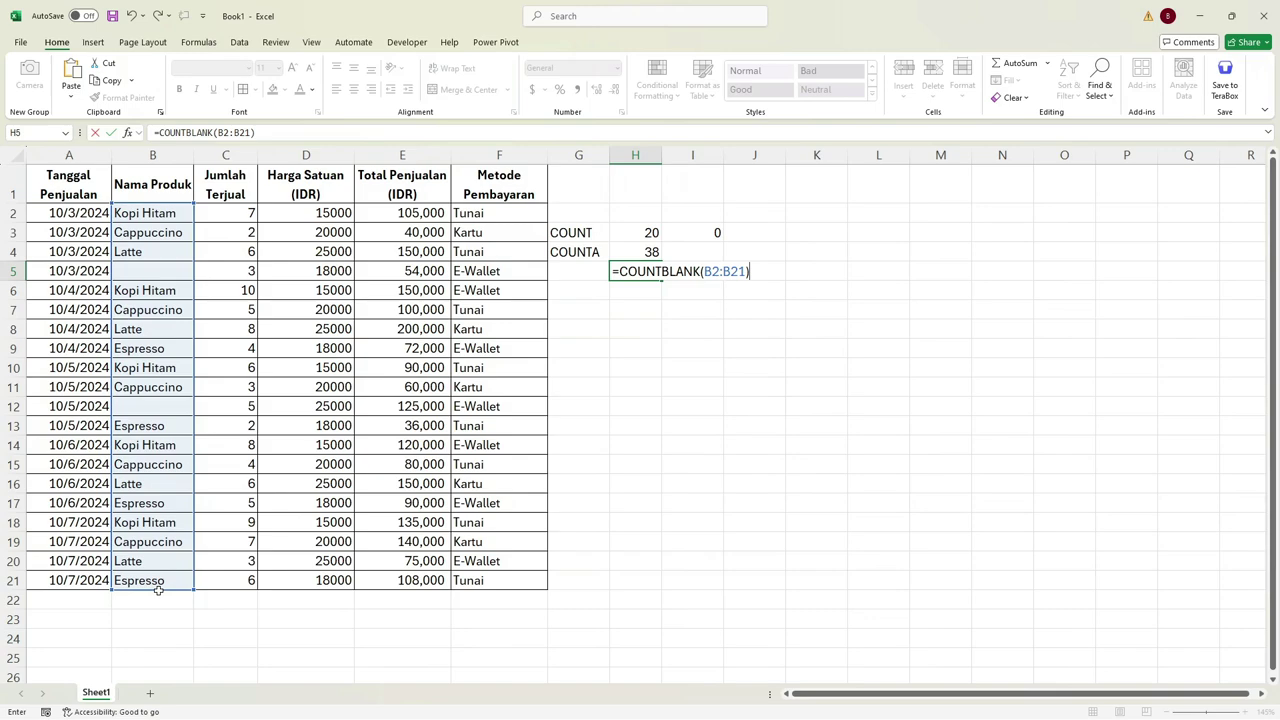
{"action": "key", "text": "Return"}
{"action": "left_click", "coordinate": [618, 277]}
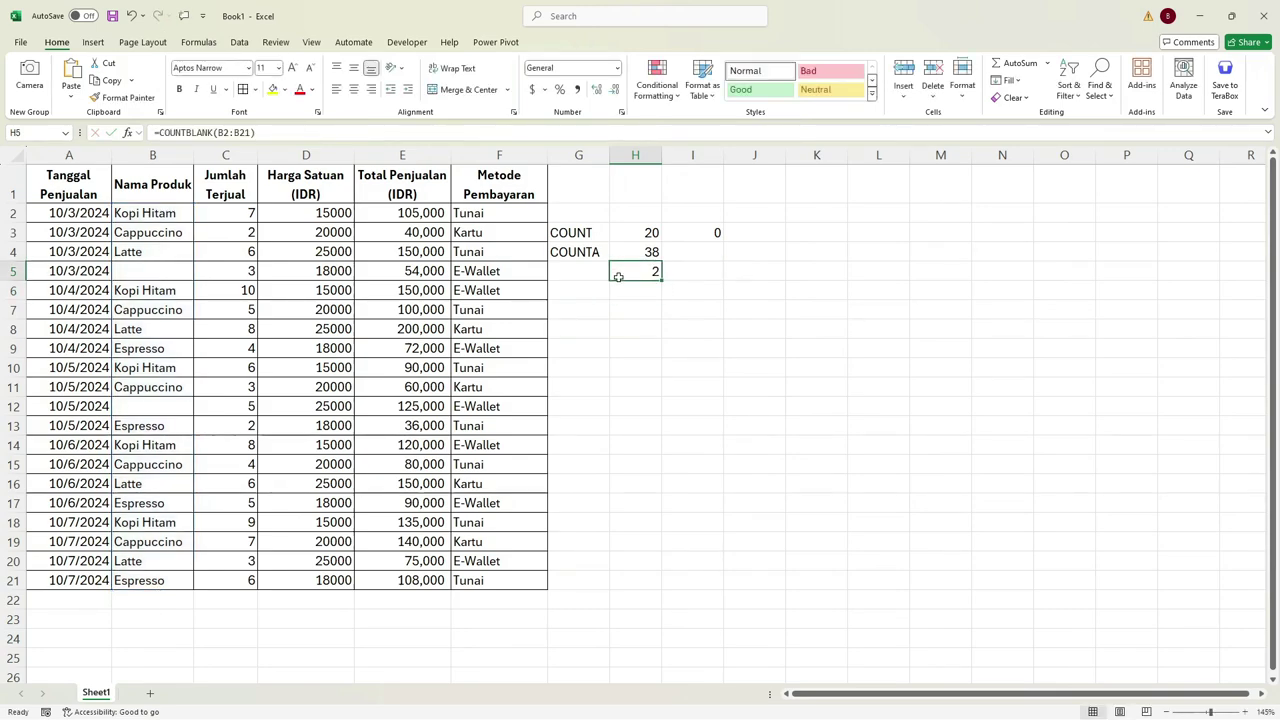
{"action": "double_click", "coordinate": [630, 272]}
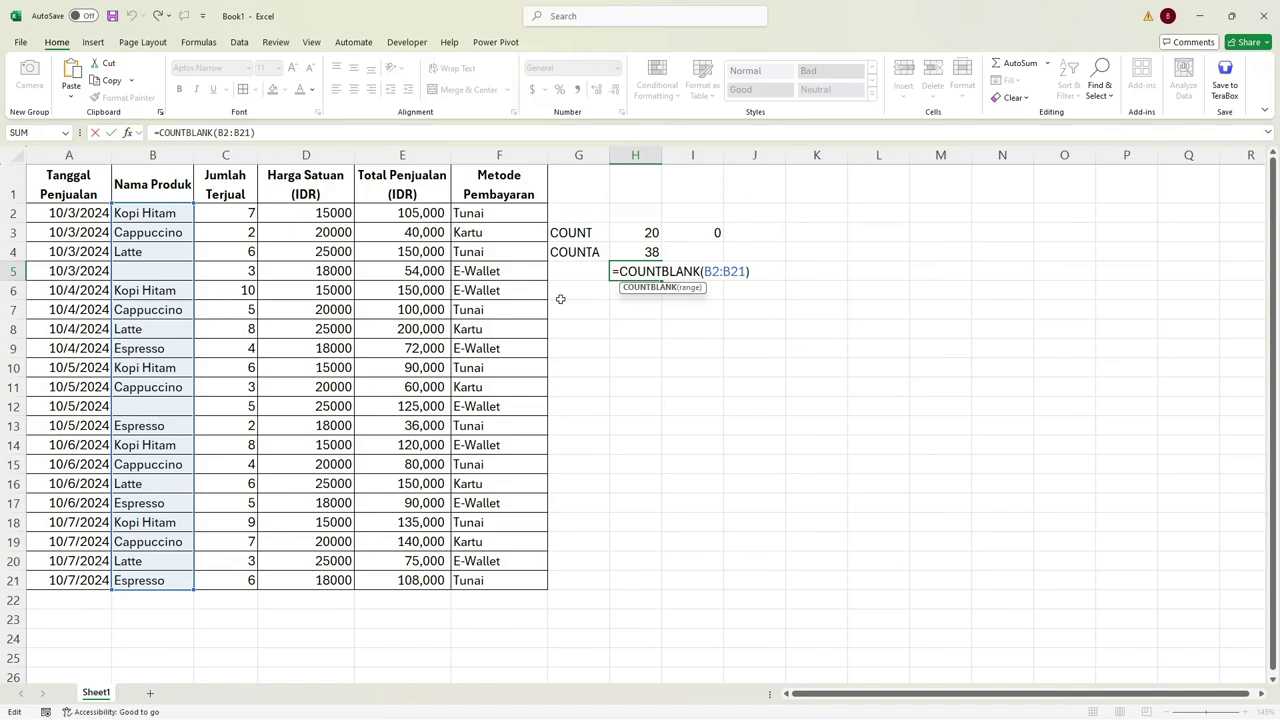
{"action": "key", "text": "Return"}
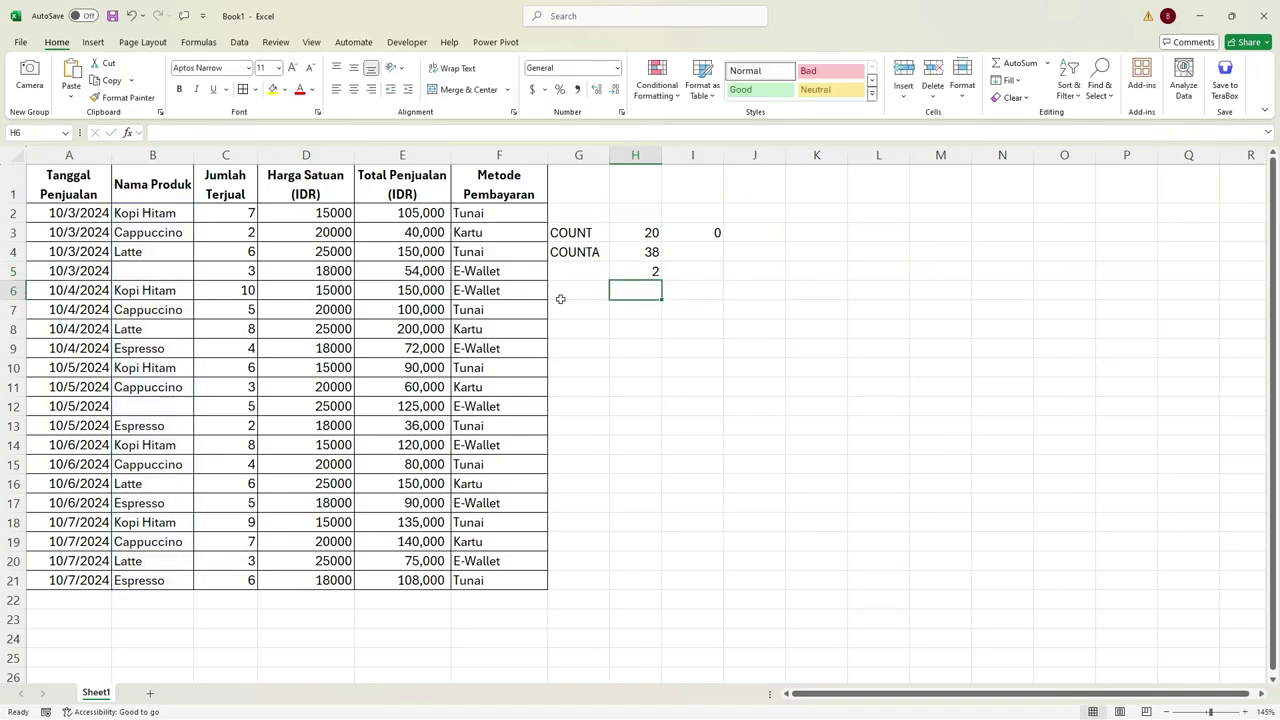
Label G5 with the text CAOUNTBLANK beside the blank-count result.
{"action": "left_click", "coordinate": [645, 273]}
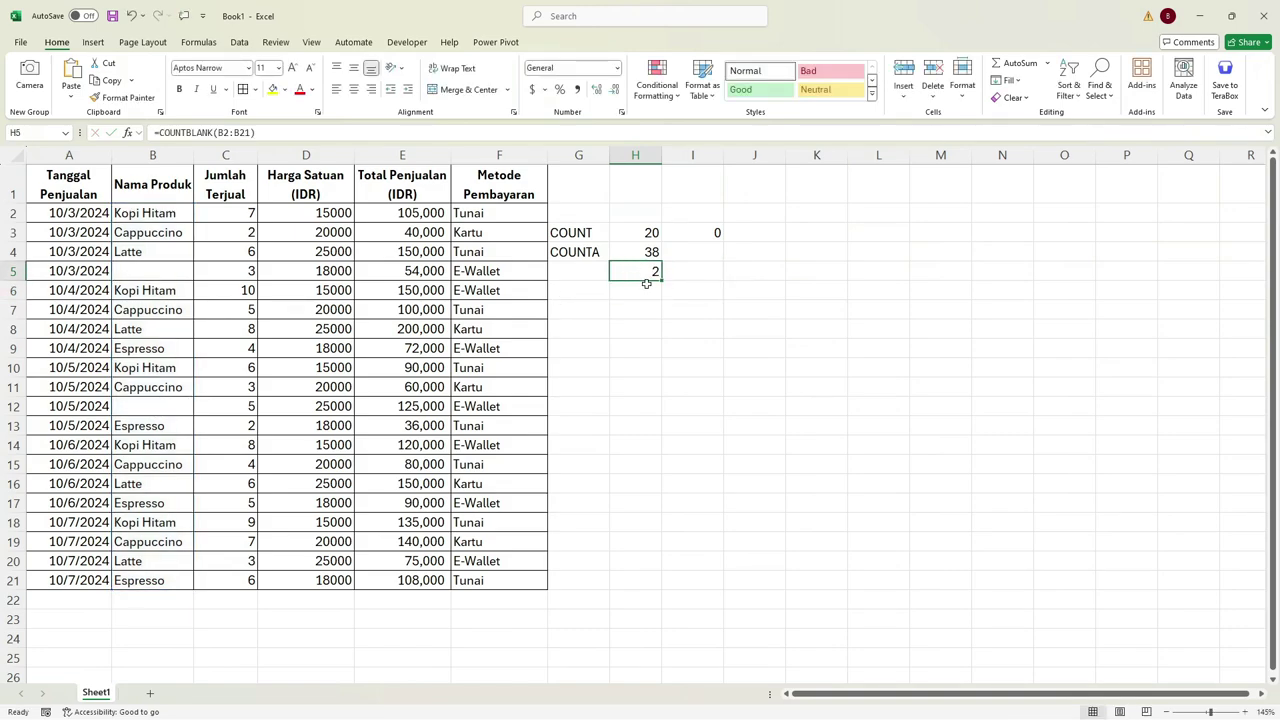
{"action": "left_click", "coordinate": [158, 316]}
{"action": "left_click", "coordinate": [586, 277]}
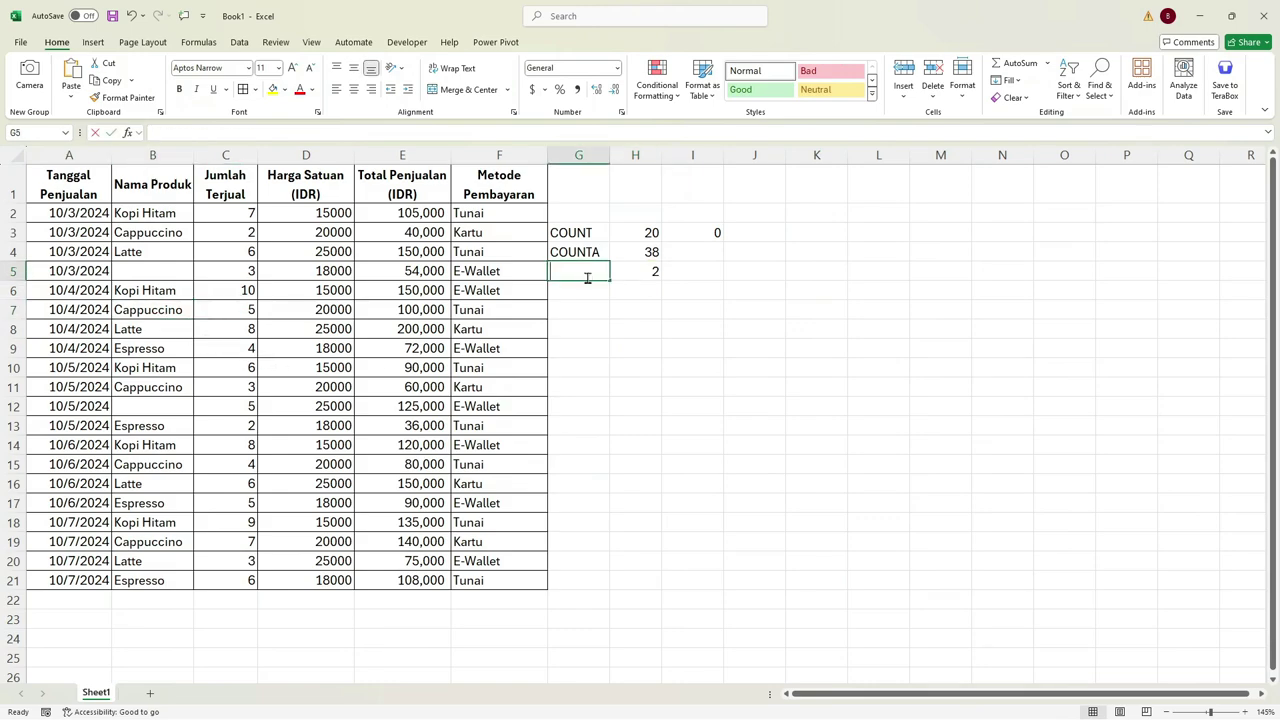
{"action": "type", "text": "CAOUNTBLANK"}
{"action": "left_click", "coordinate": [710, 372]}
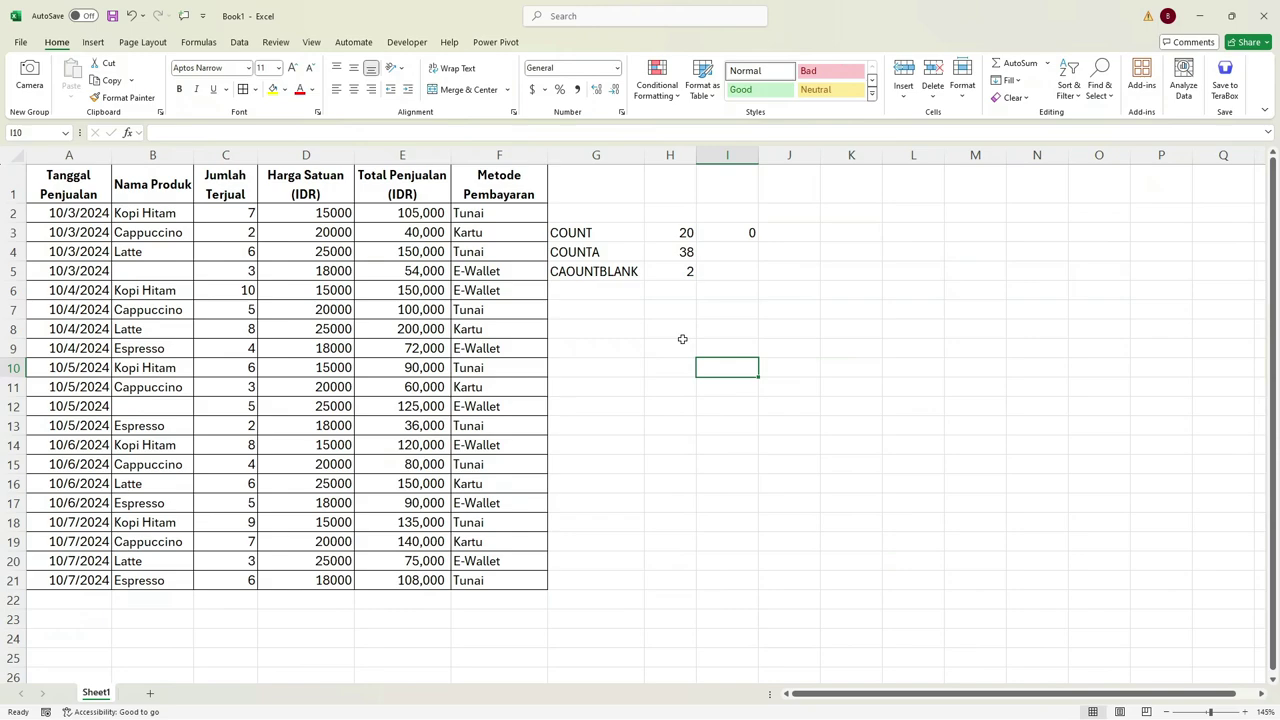
Review the payment methods in F2:F21, then choose H8 for the COUNTIF result.
{"action": "left_click_drag", "start_coordinate": [514, 215], "coordinate": [510, 580]}
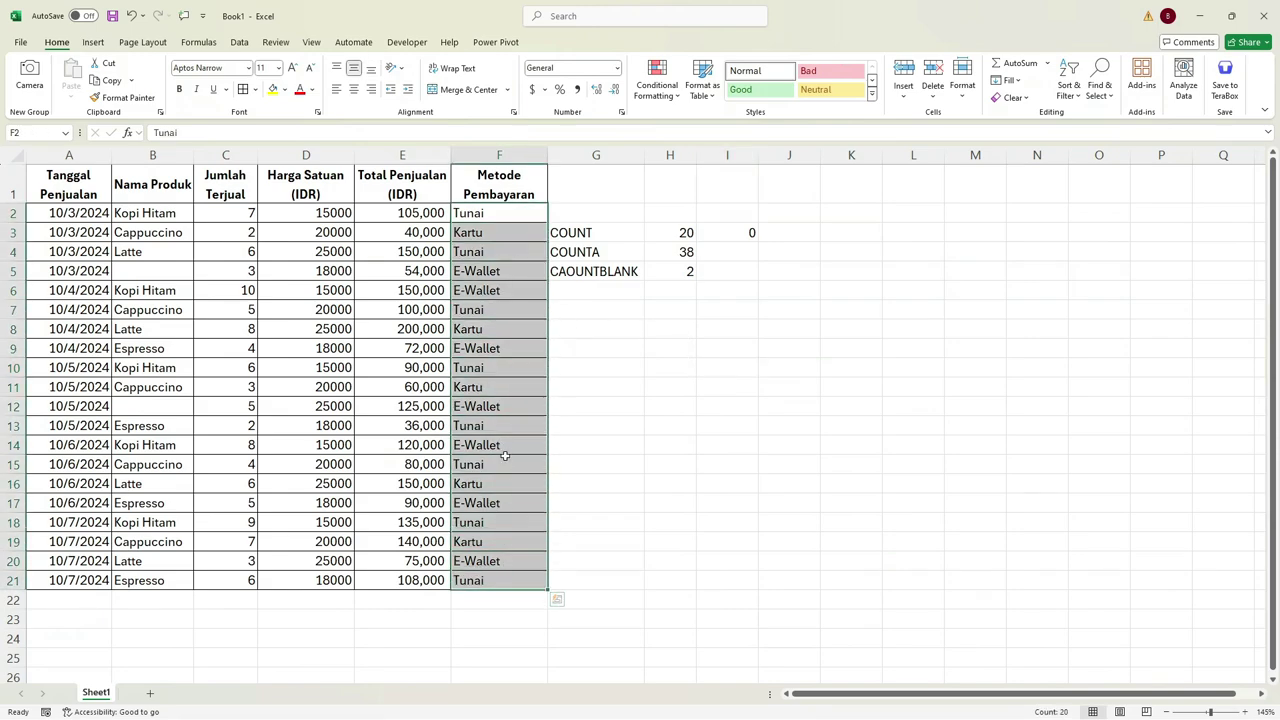
{"action": "left_click", "coordinate": [502, 406]}
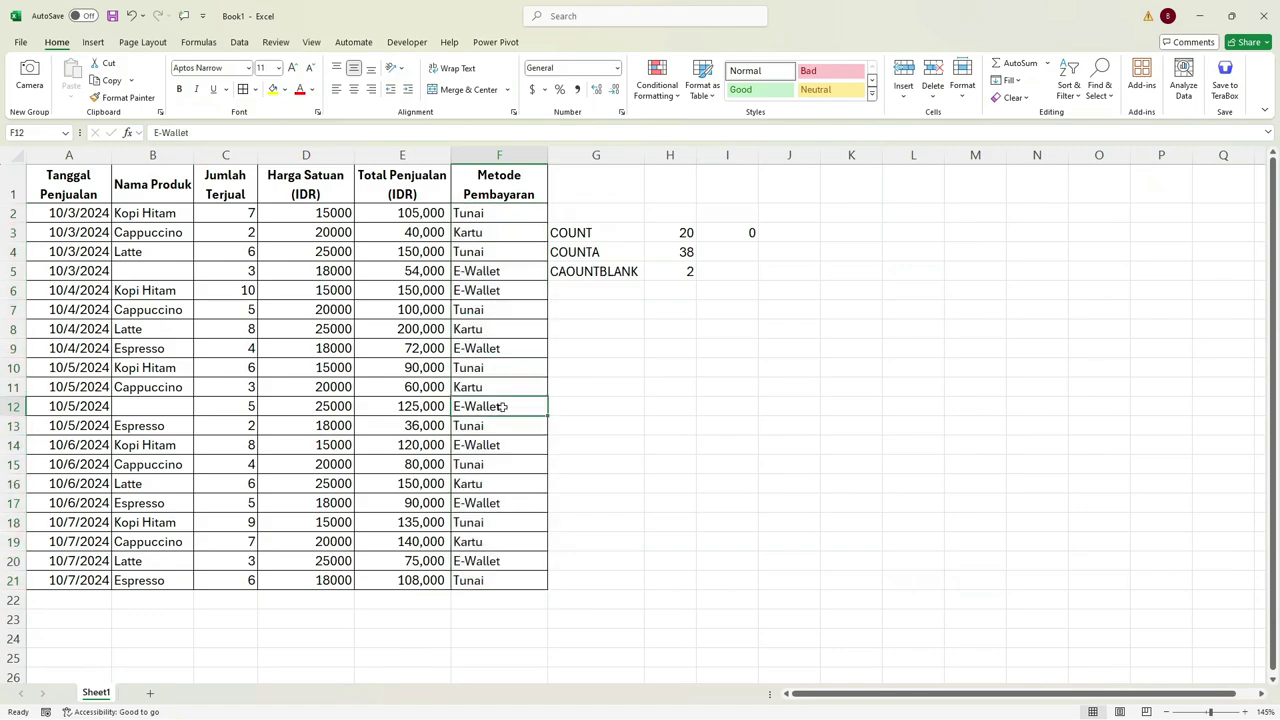
{"action": "left_click", "coordinate": [670, 329]}
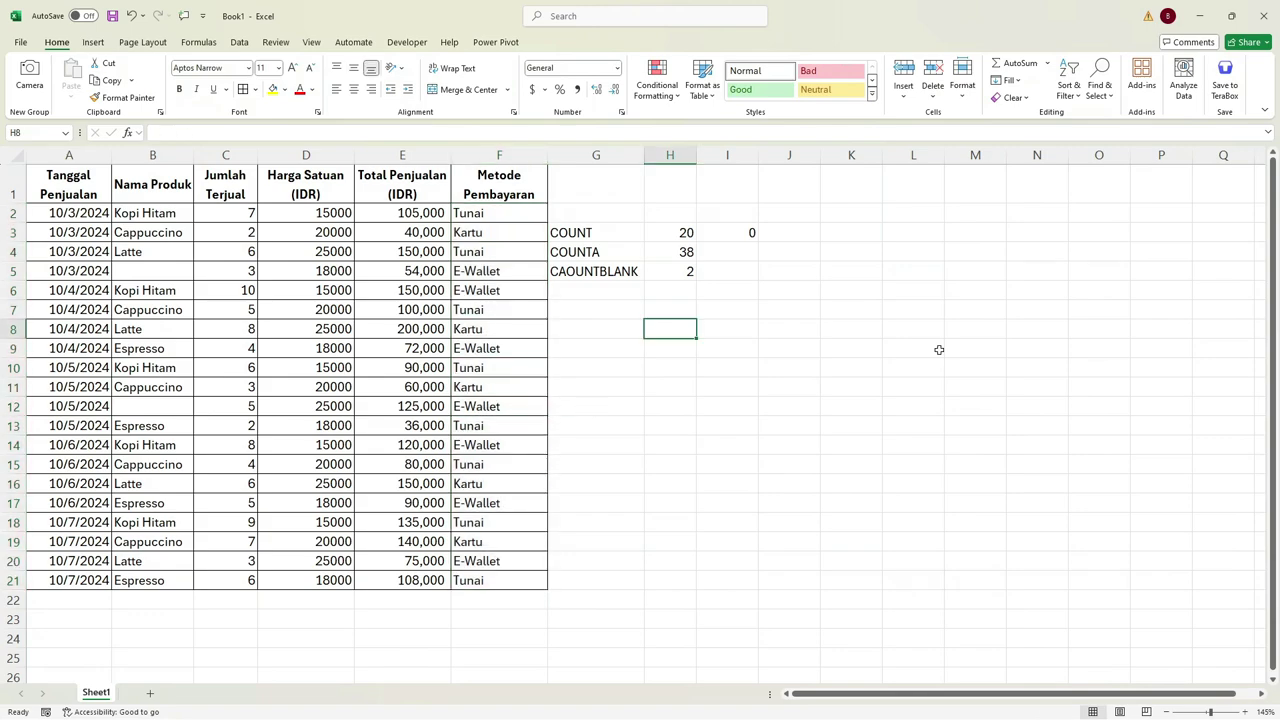
Enter =COUNTIF(F2:F21,"E-Wallet") in H8 to count E-Wallet payments.
{"action": "type", "text": "=COUNTIF"}
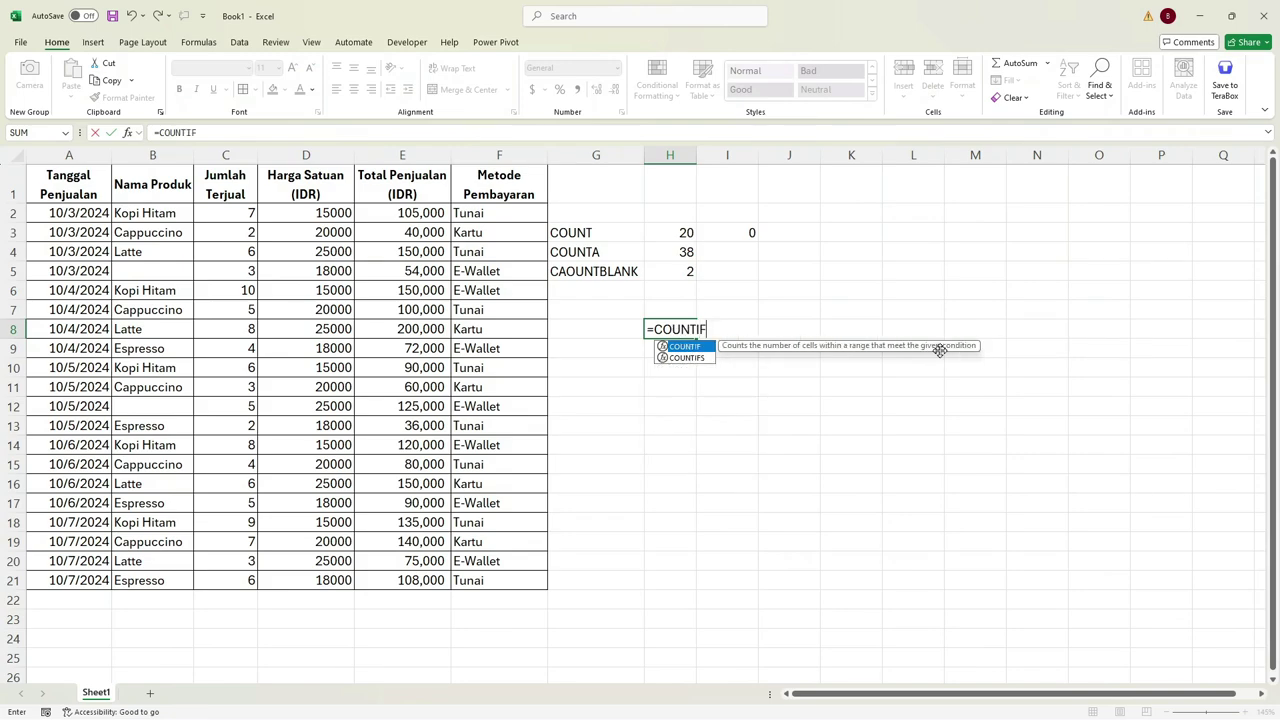
{"action": "type", "text": "("}
{"action": "left_click_drag", "start_coordinate": [470, 218], "coordinate": [500, 580]}
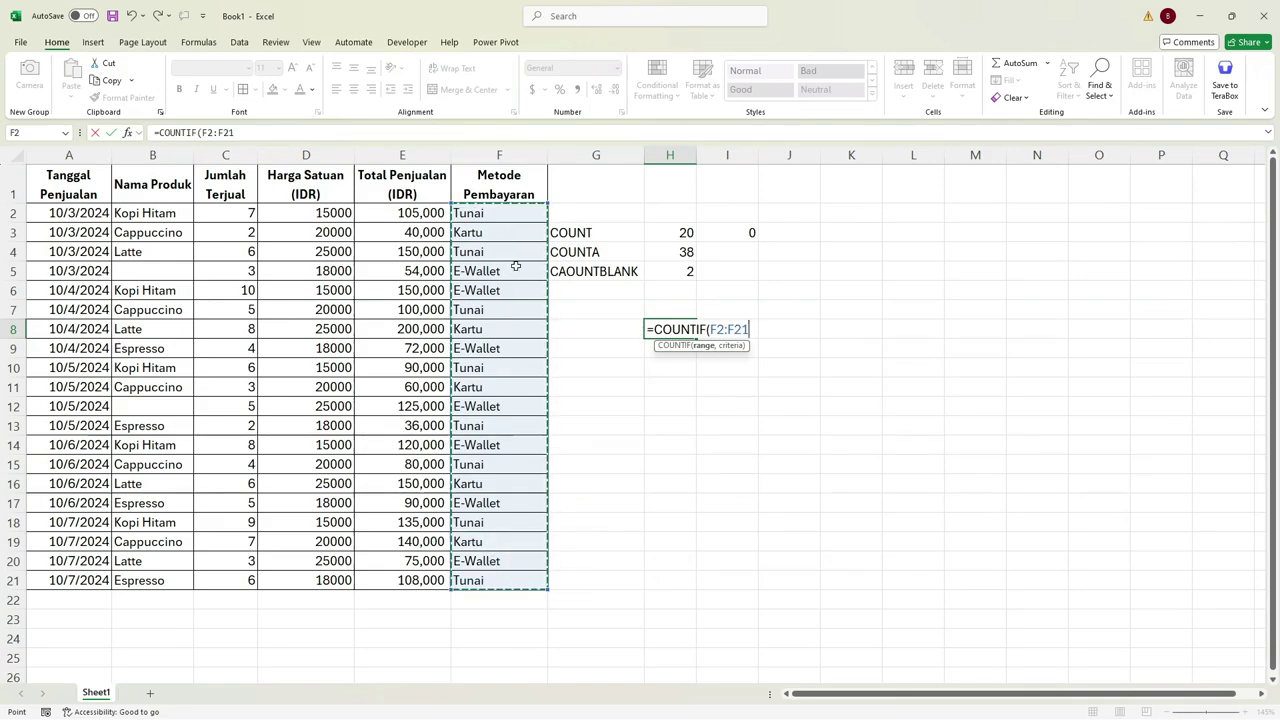
{"action": "mouse_move", "coordinate": [500, 214]}
{"action": "left_mouse_down"}
{"action": "mouse_move", "coordinate": [514, 404]}
{"action": "mouse_move", "coordinate": [500, 580]}
{"action": "left_mouse_up"}
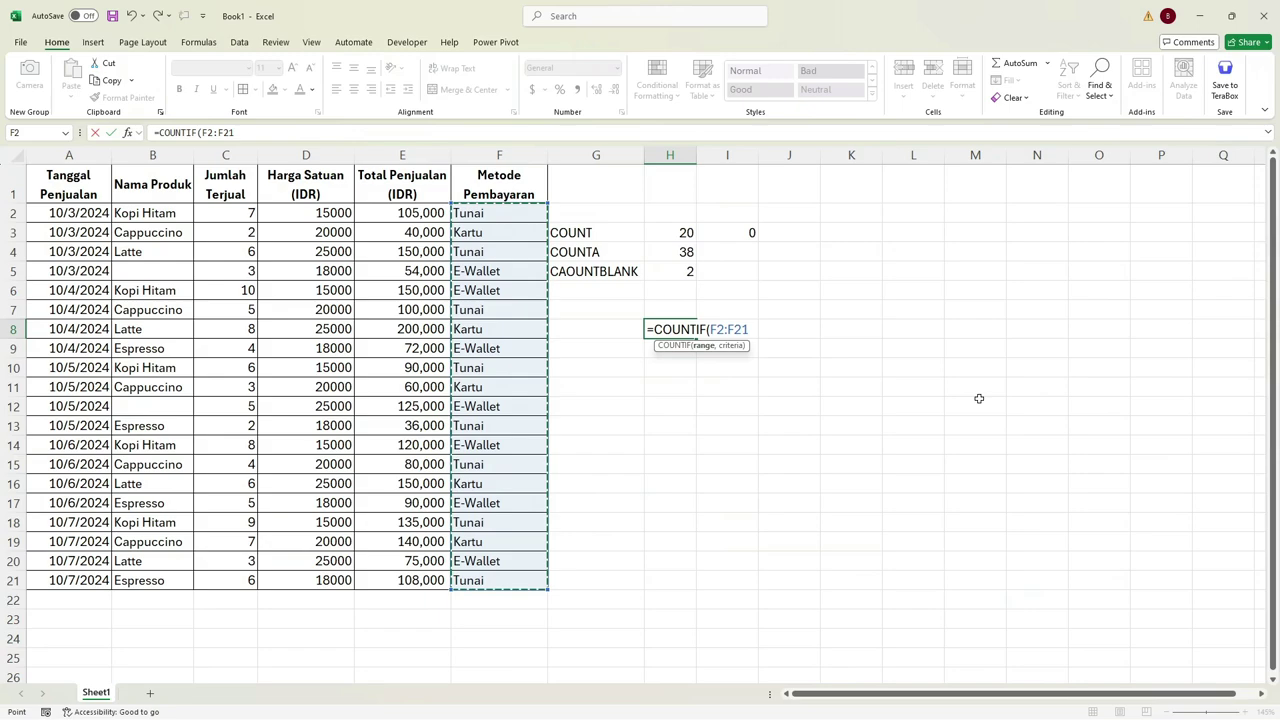
{"action": "type", "text": ","}
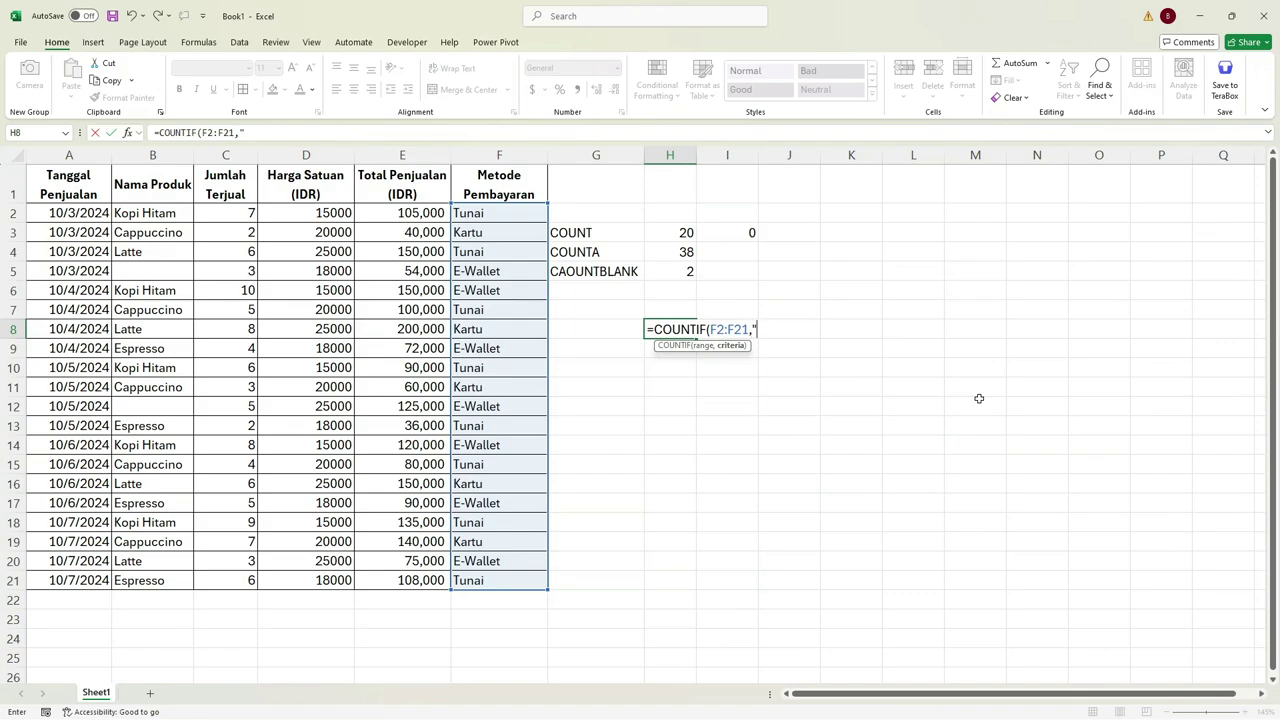
{"action": "type", "text": "wallet"}
{"action": "key", "text": "BackSpace"}
{"action": "key", "text": "BackSpace"}
{"action": "key", "text": "BackSpace"}
{"action": "type", "text": "E-Wallet\""}
{"action": "type", "text": ")"}
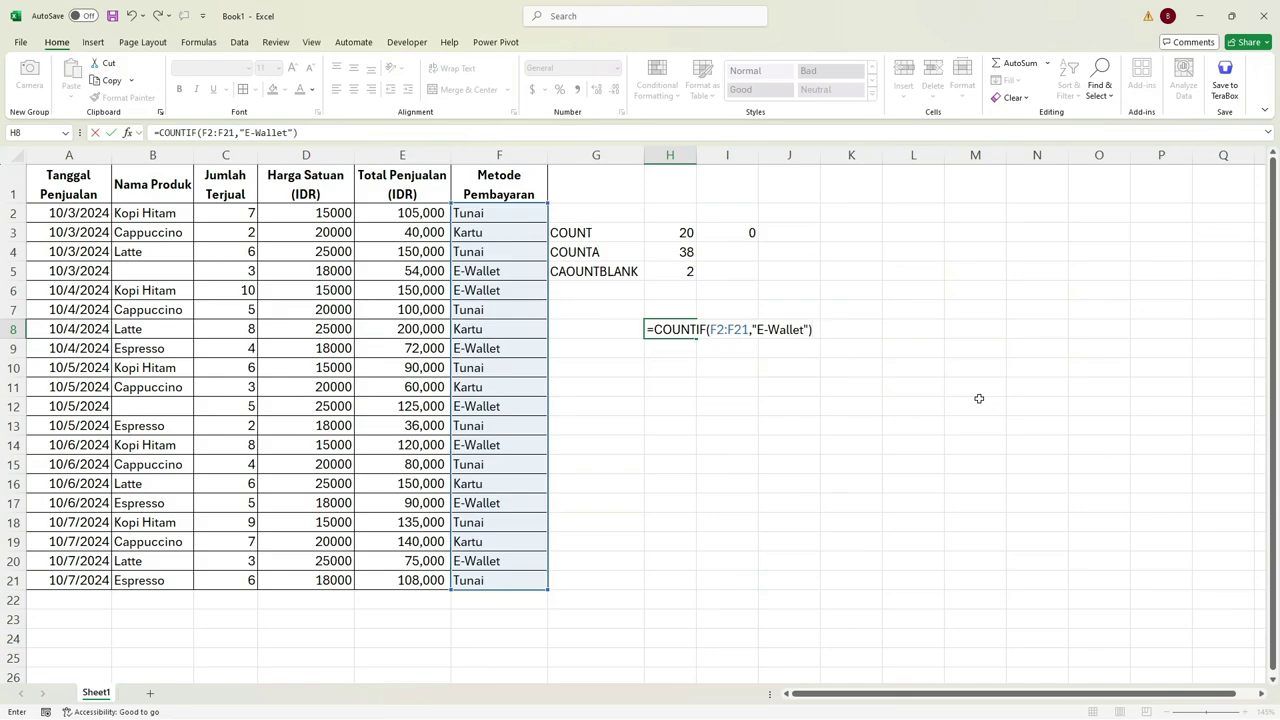
{"action": "key", "text": "Return"}
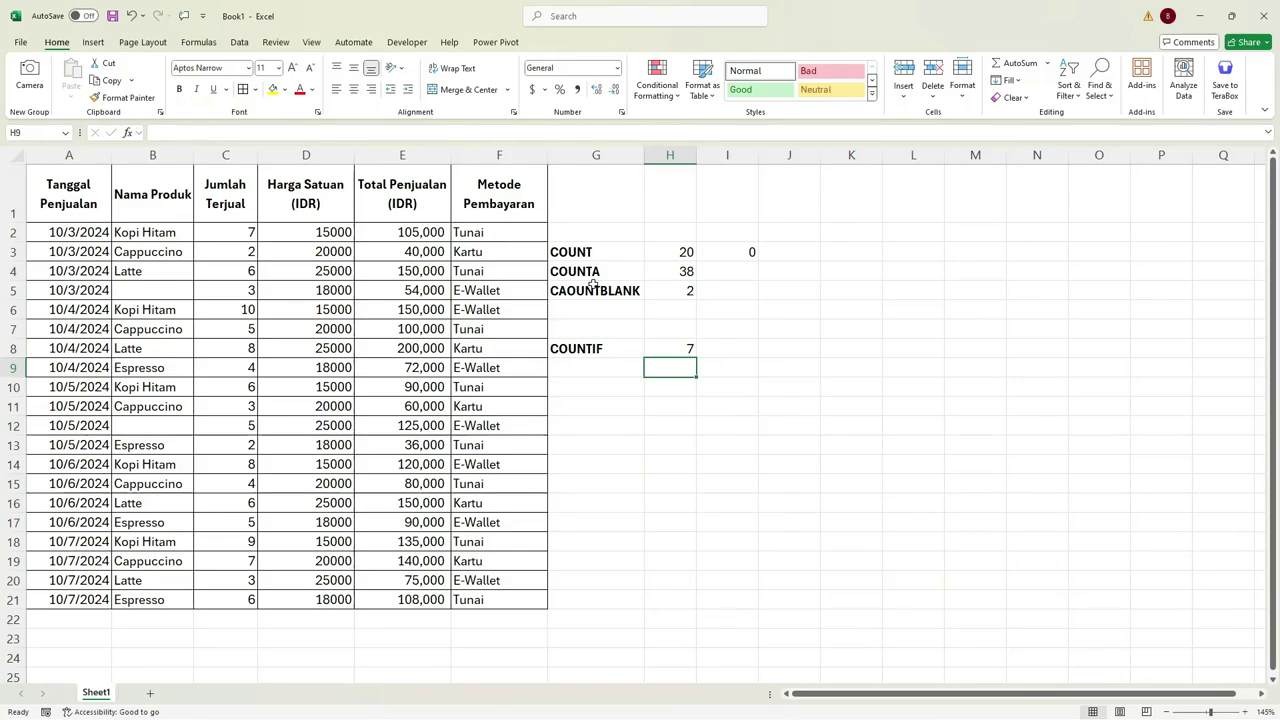
Change H8's COUNTIF criterion from "E-Wallet" to "Tunai" to count cash payments.
{"action": "left_click", "coordinate": [678, 349]}
{"action": "left_click", "coordinate": [498, 228]}
{"action": "left_click_drag", "start_coordinate": [498, 228], "coordinate": [498, 600]}
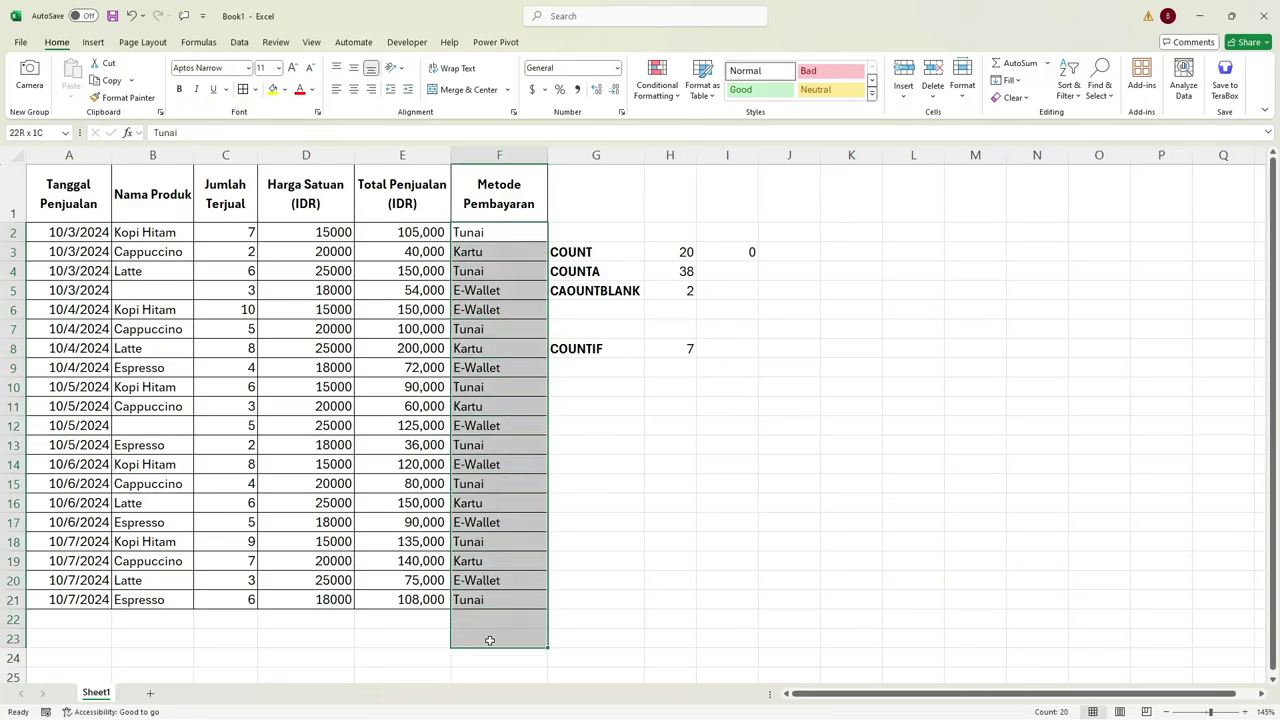
{"action": "double_click", "coordinate": [680, 349]}
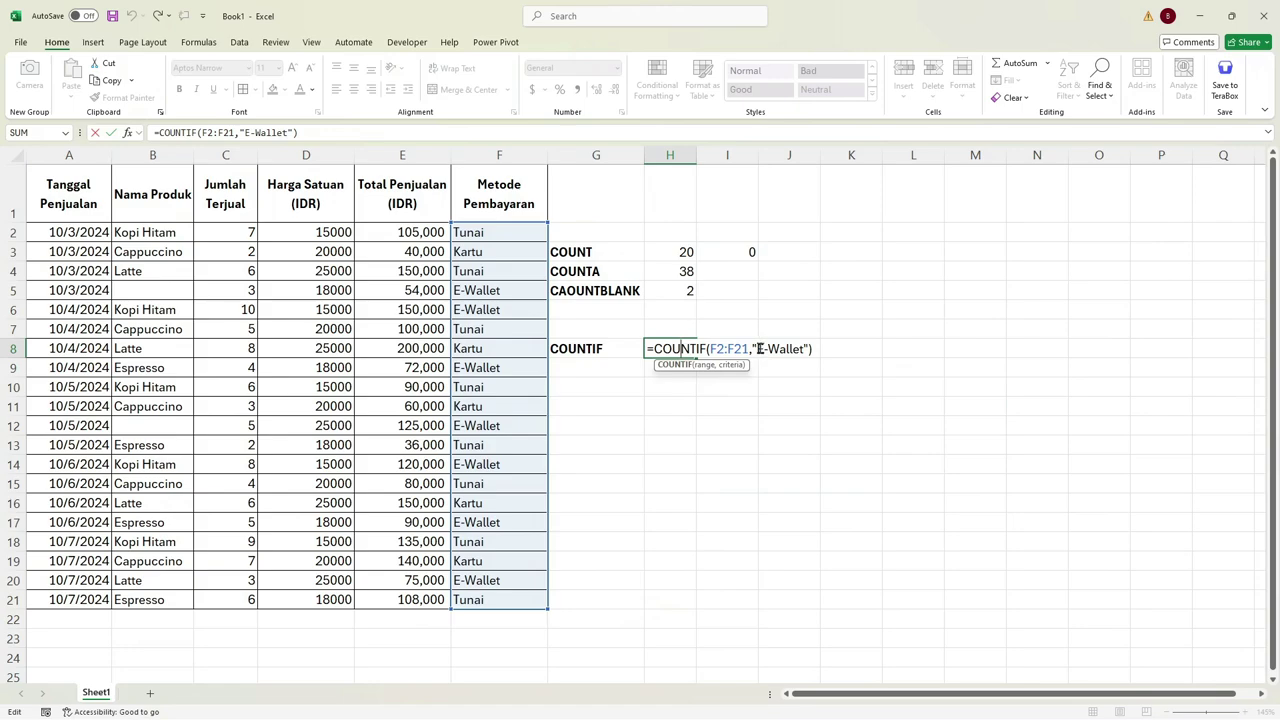
{"action": "left_click_drag", "start_coordinate": [759, 349], "coordinate": [805, 349]}
{"action": "type", "text": "Tun"}
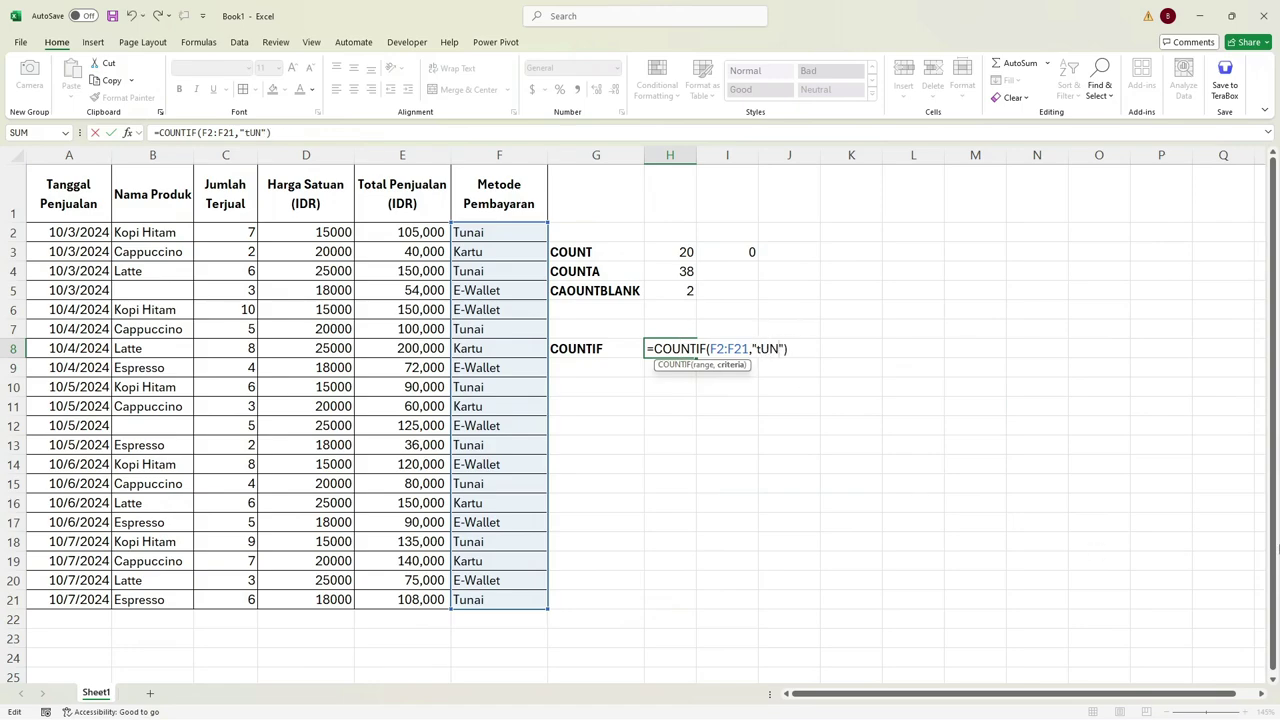
{"action": "key", "text": "BackSpace"}
{"action": "type", "text": "nai"}
{"action": "key", "text": "Return"}
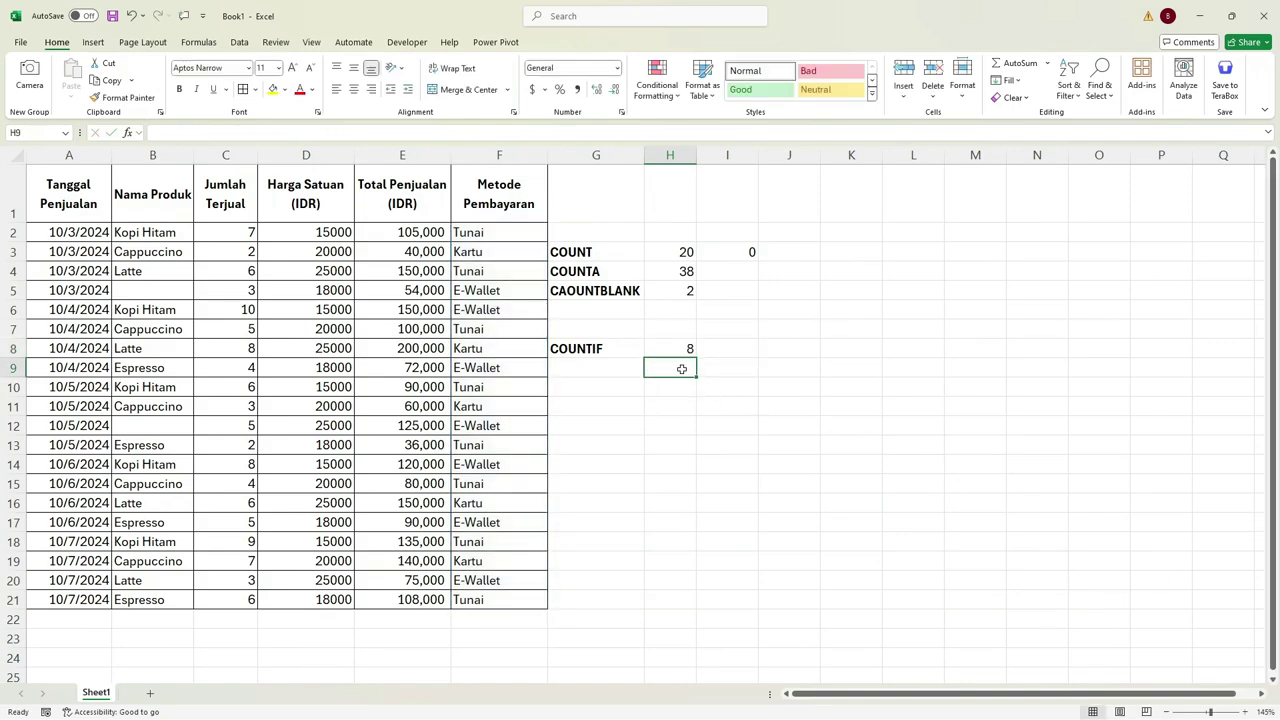
Verify the Tunai count of 8 against the payment column F2:F21.
{"action": "left_click_drag", "start_coordinate": [502, 234], "coordinate": [460, 625]}
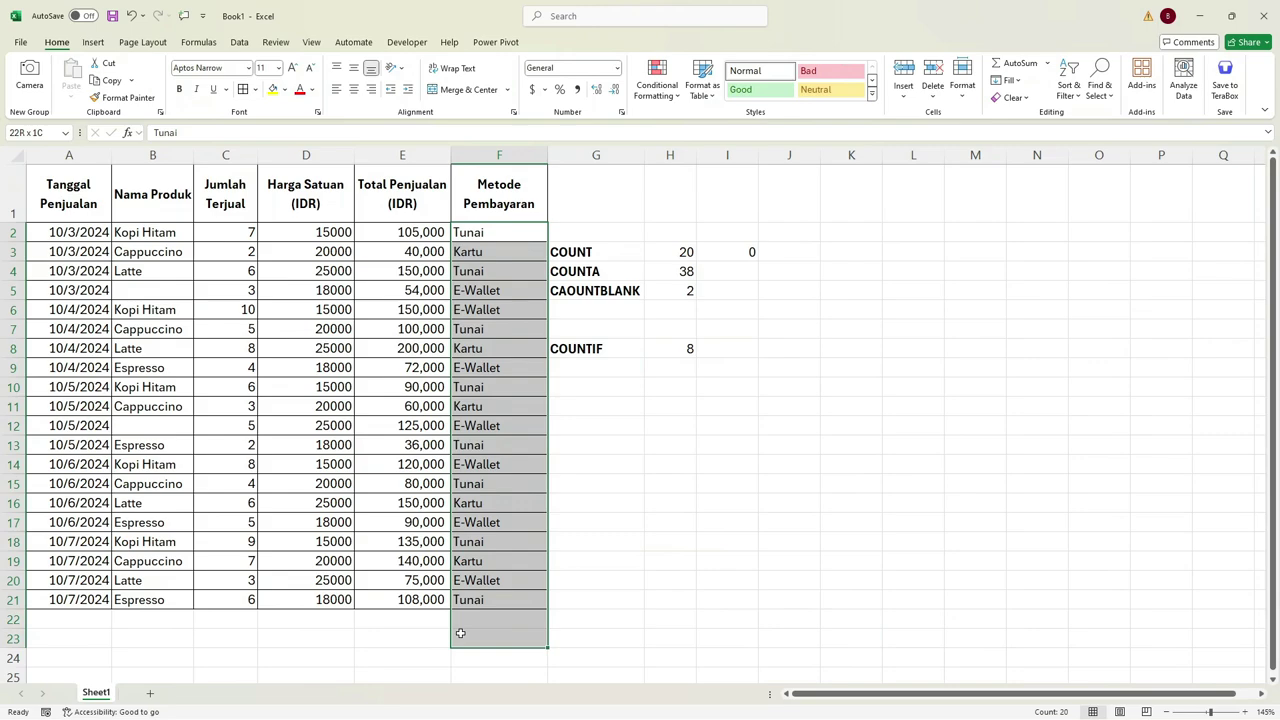
{"action": "left_click", "coordinate": [745, 478]}
{"action": "double_click", "coordinate": [662, 348]}
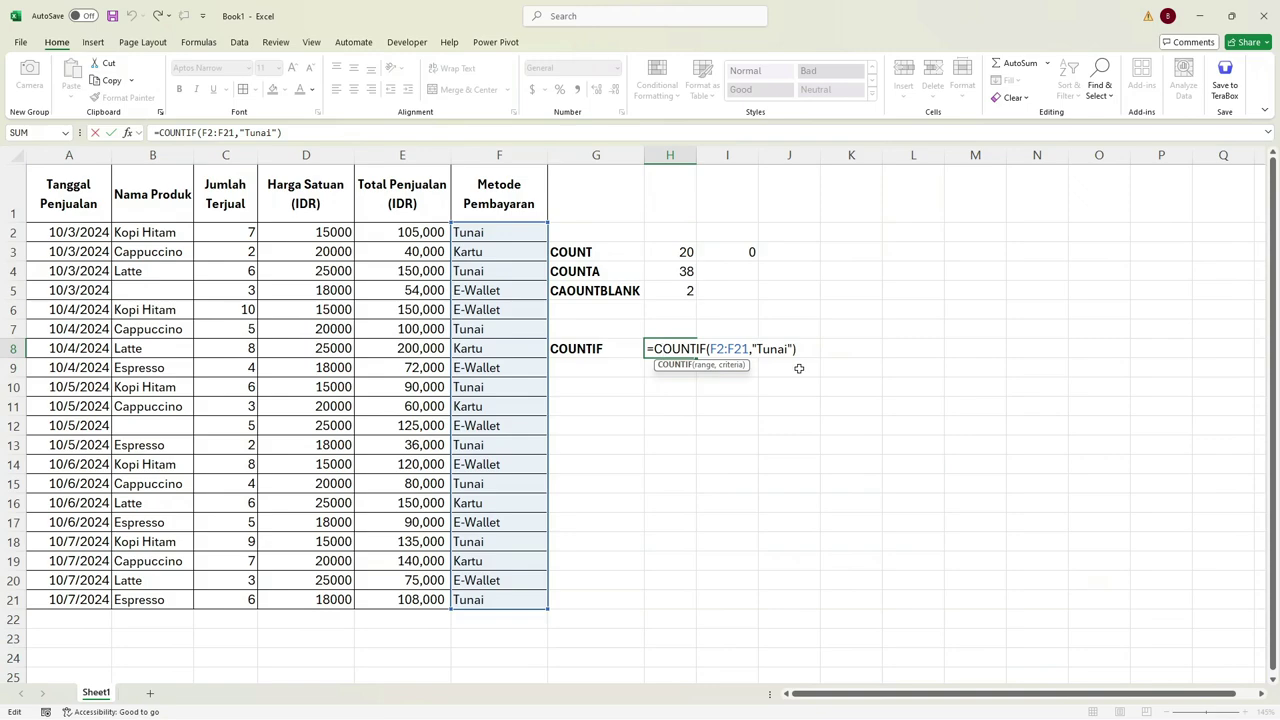
{"action": "key", "text": "ctrl+Return"}
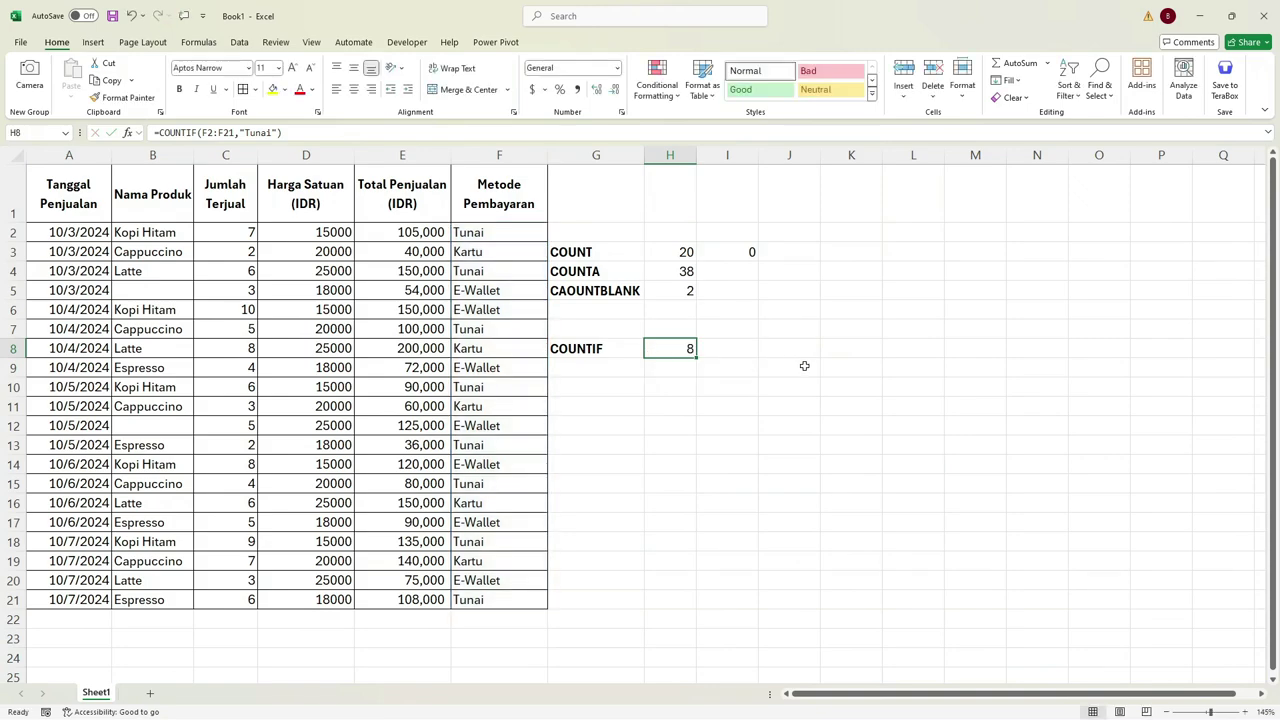
Enter Tunai in K8 as the criterion value.
{"action": "left_click", "coordinate": [857, 349]}
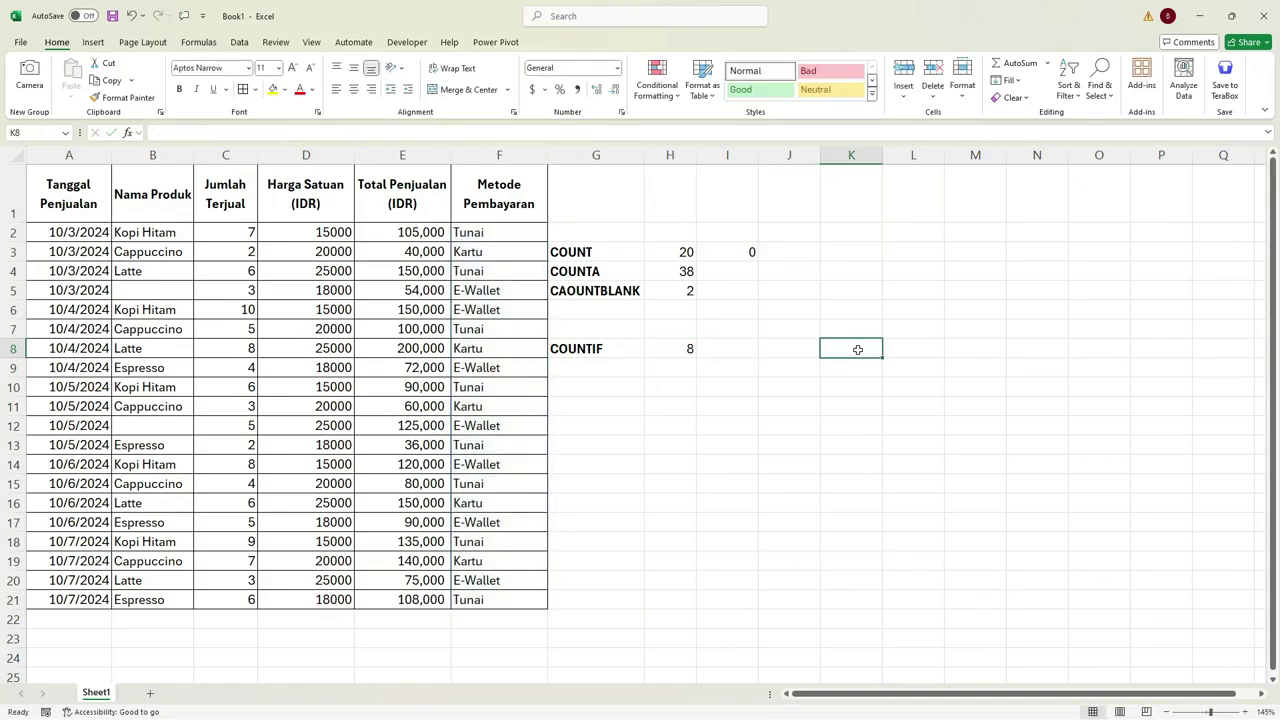
{"action": "type", "text": "Tunai"}
{"action": "key", "text": "Return"}
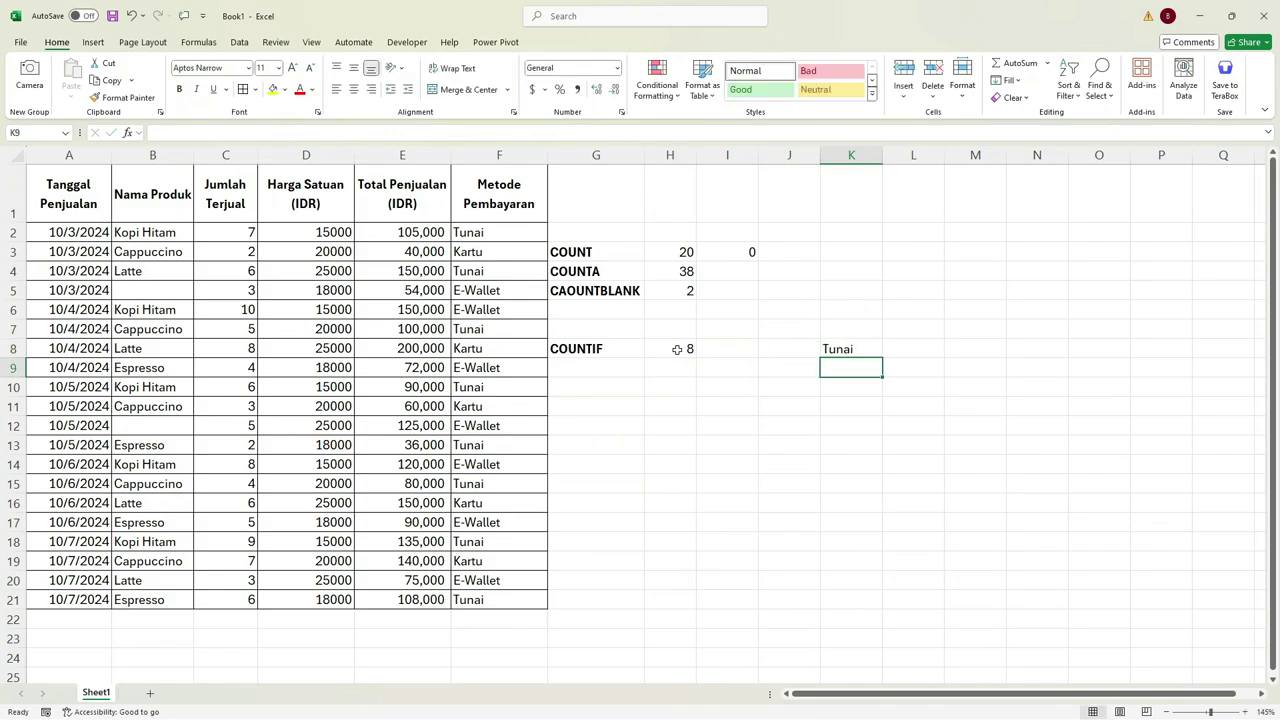
Replace the fixed "Tunai" in H8 with K8, giving =COUNTIF(F2:F21,K8).
{"action": "left_click", "coordinate": [677, 349]}
{"action": "double_click", "coordinate": [677, 349]}
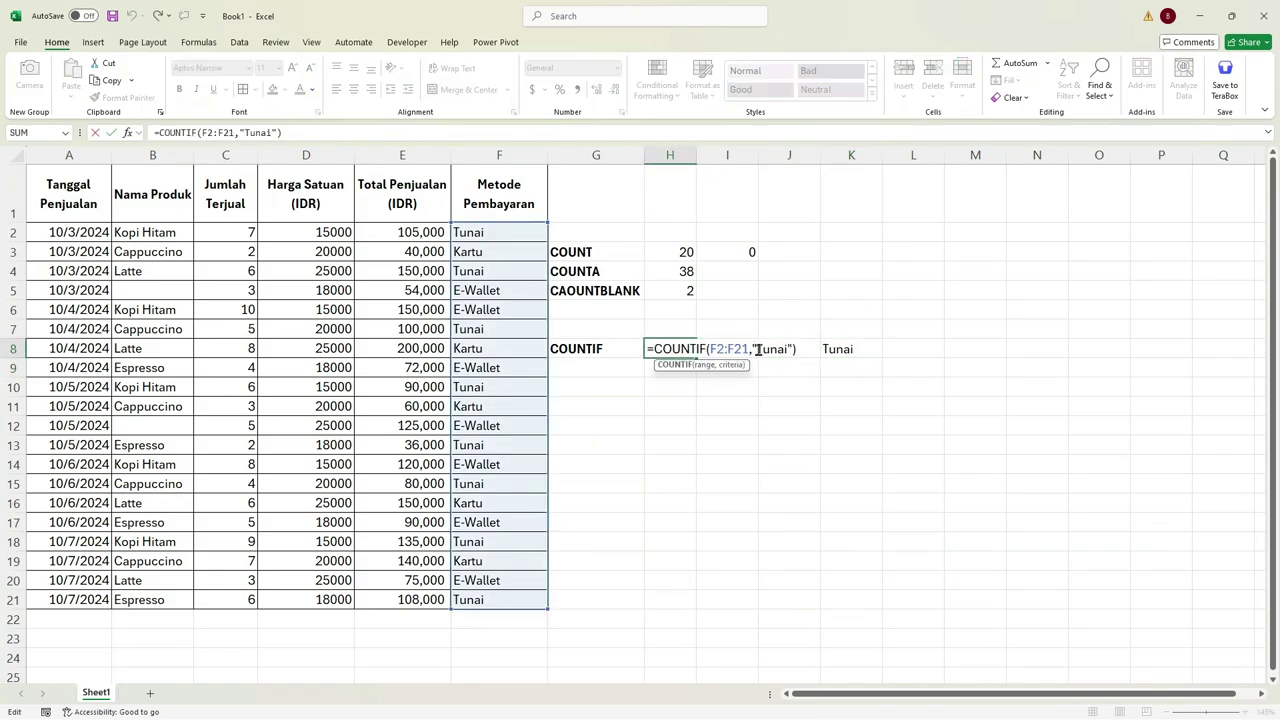
{"action": "left_click_drag", "start_coordinate": [754, 349], "coordinate": [796, 349]}
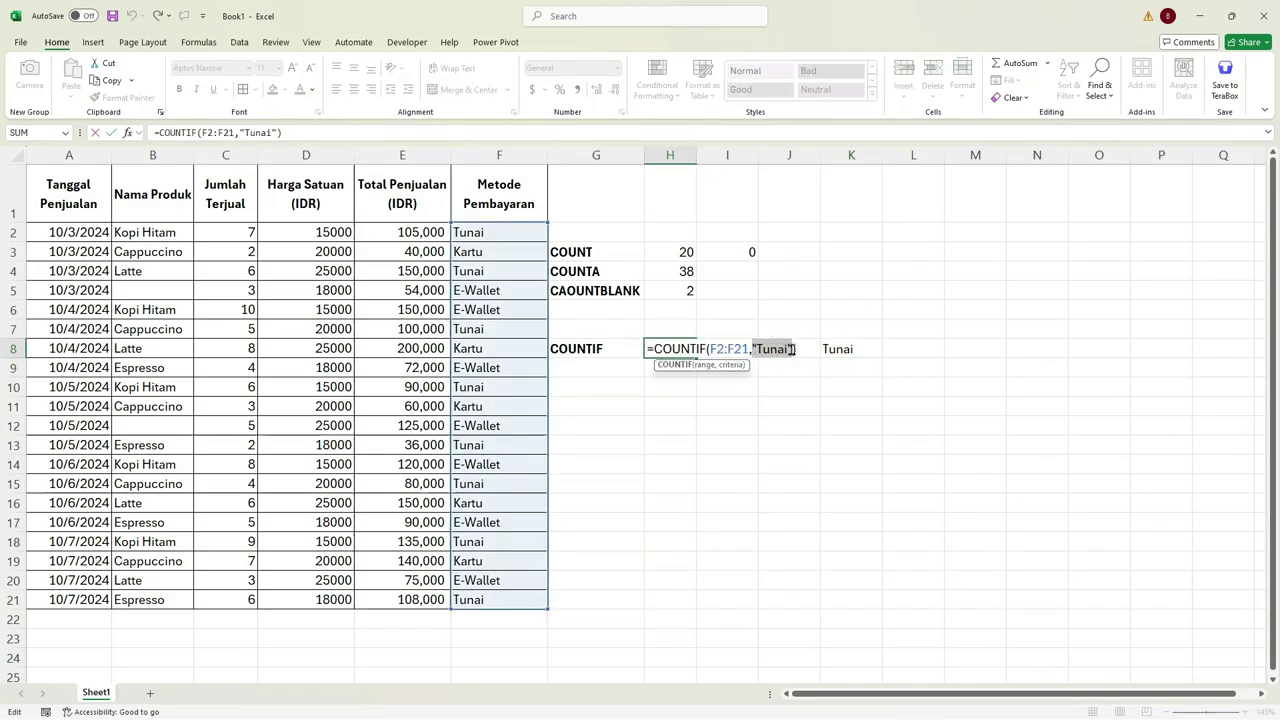
{"action": "key", "text": "BackSpace"}
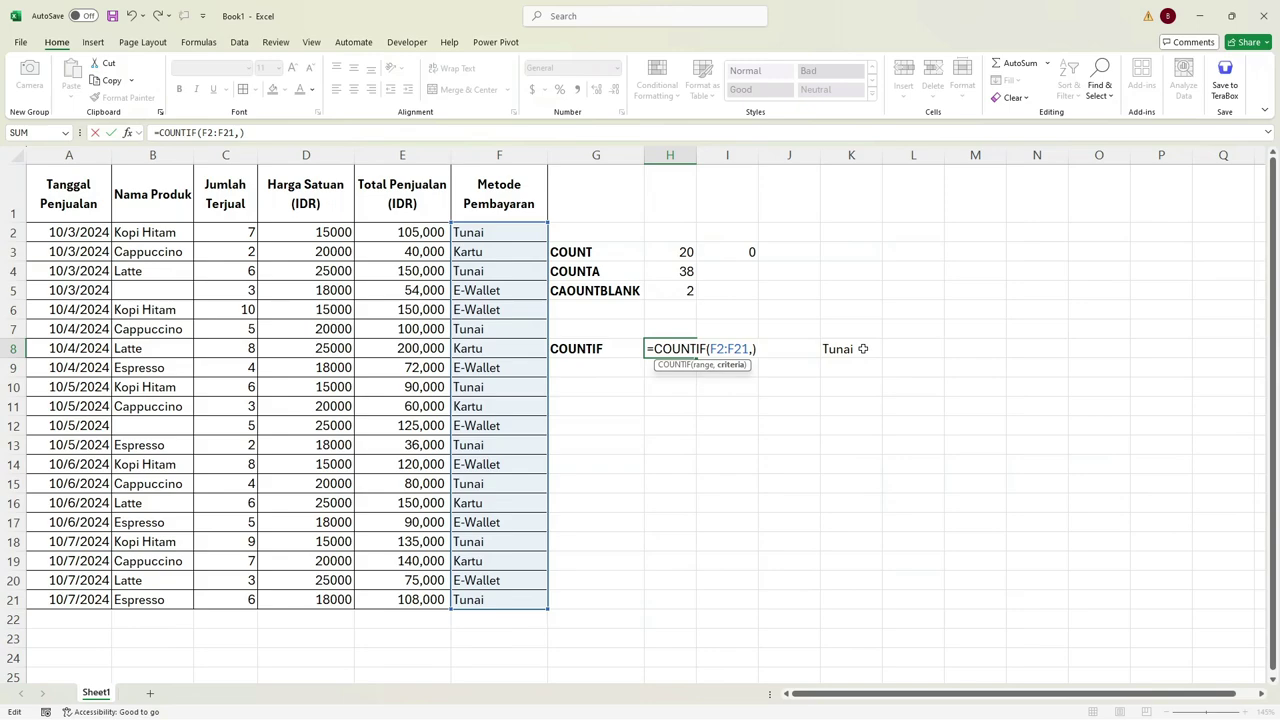
{"action": "left_click", "coordinate": [862, 348]}
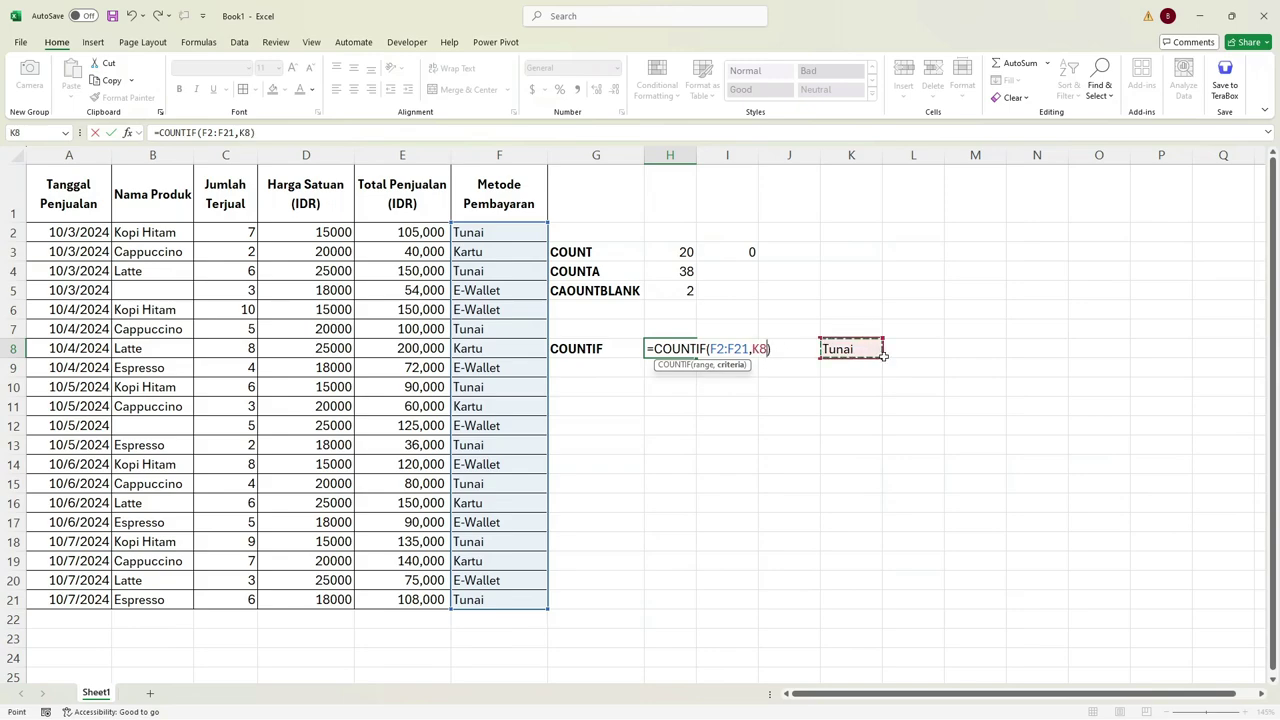
{"action": "key", "text": "Return"}
{"action": "left_click", "coordinate": [648, 348]}
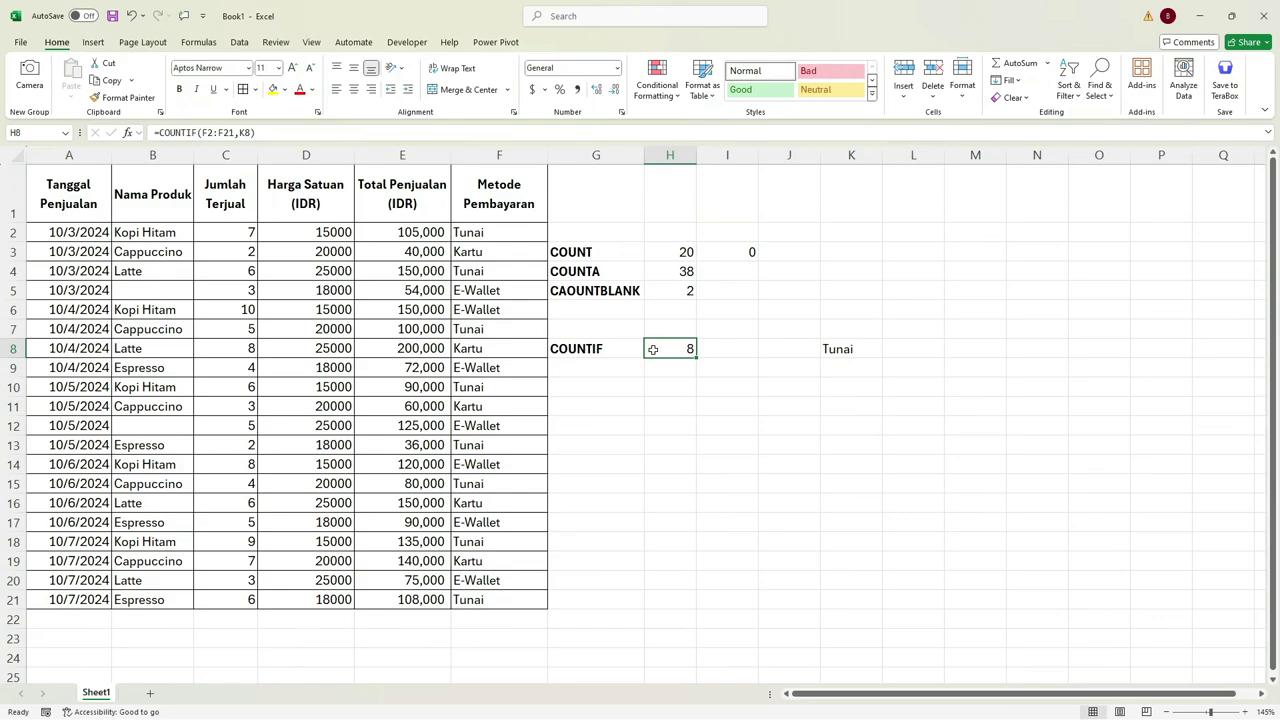
{"action": "left_click", "coordinate": [853, 350]}
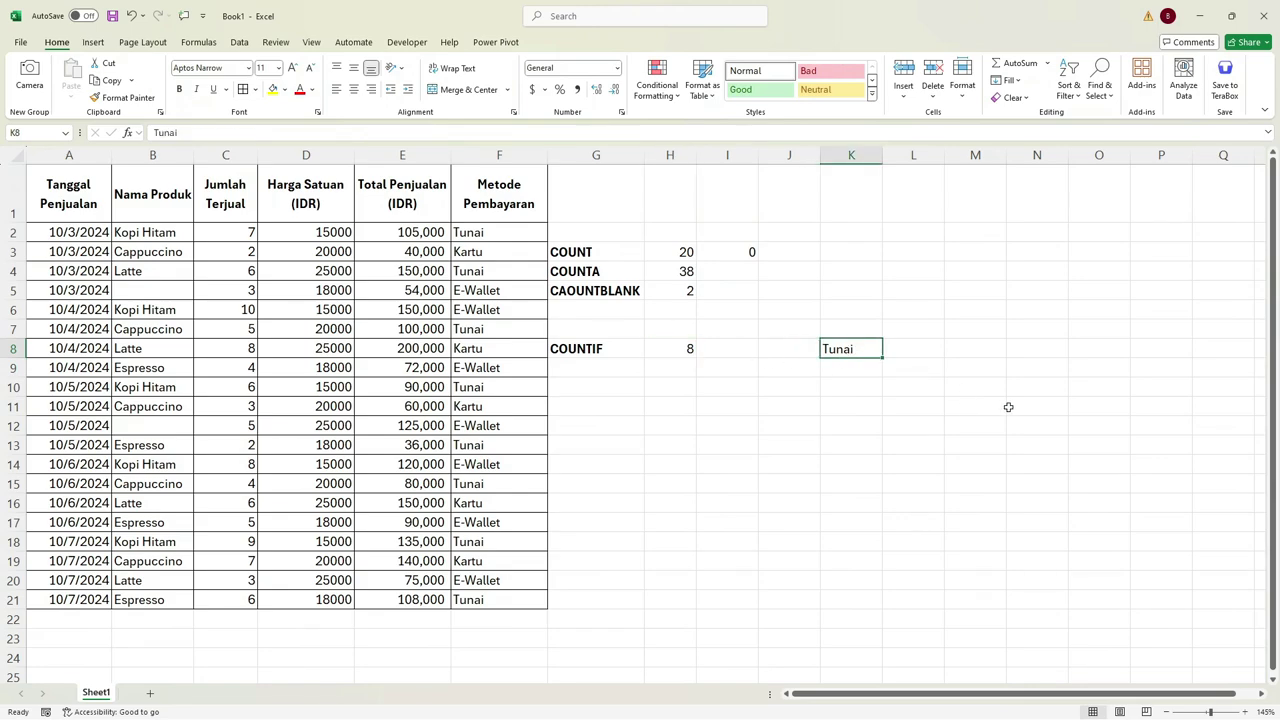
Change the K8 criterion to E-Wallet, then to Kartu, so H8's COUNTIF shows 5.
{"action": "type", "text": "E-Wal"}
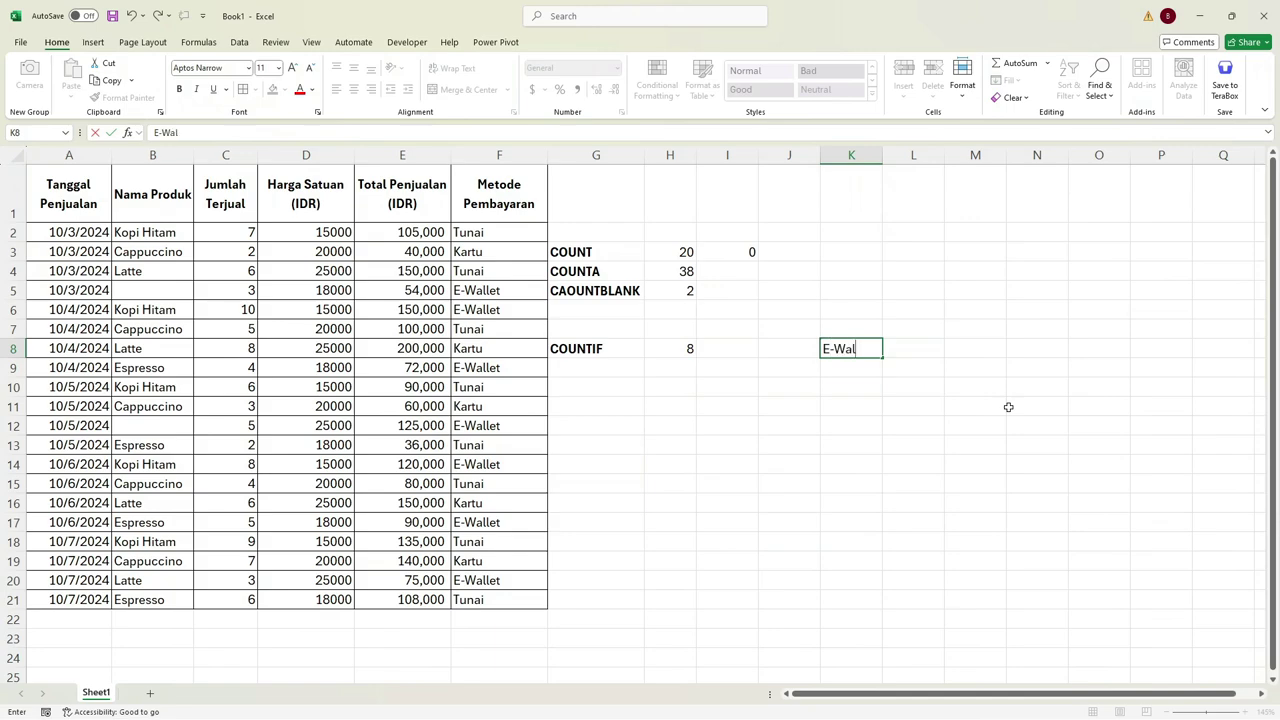
{"action": "type", "text": "let"}
{"action": "key", "text": "Return"}
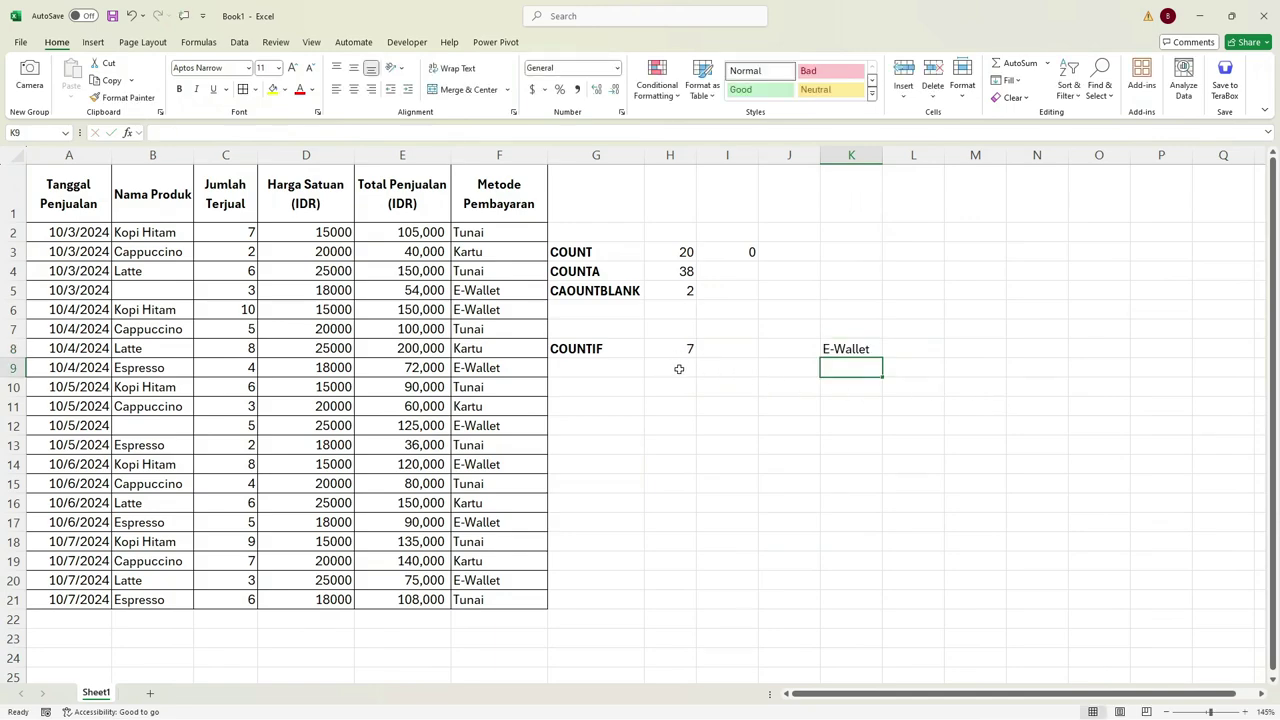
{"action": "left_click", "coordinate": [845, 350]}
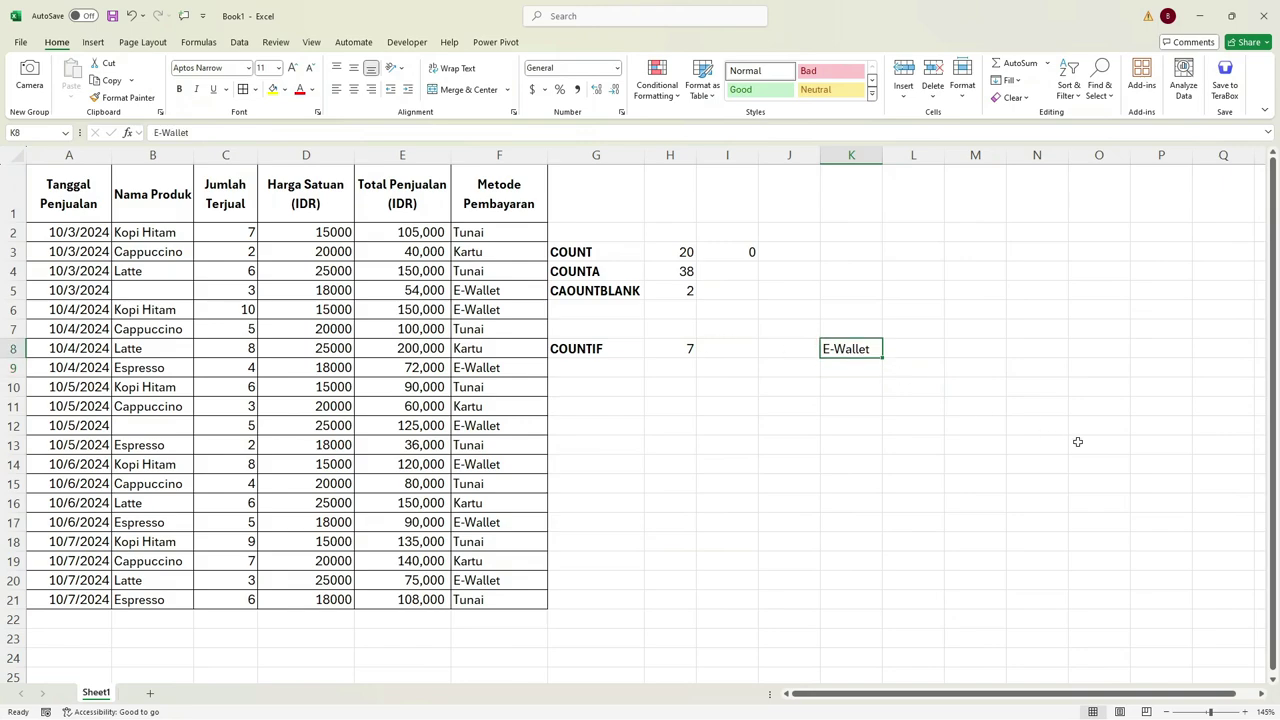
{"action": "type", "text": "Kartu"}
{"action": "key", "text": "Return"}
{"action": "key", "text": "Left"}
{"action": "key", "text": "Left"}
{"action": "key", "text": "Left"}
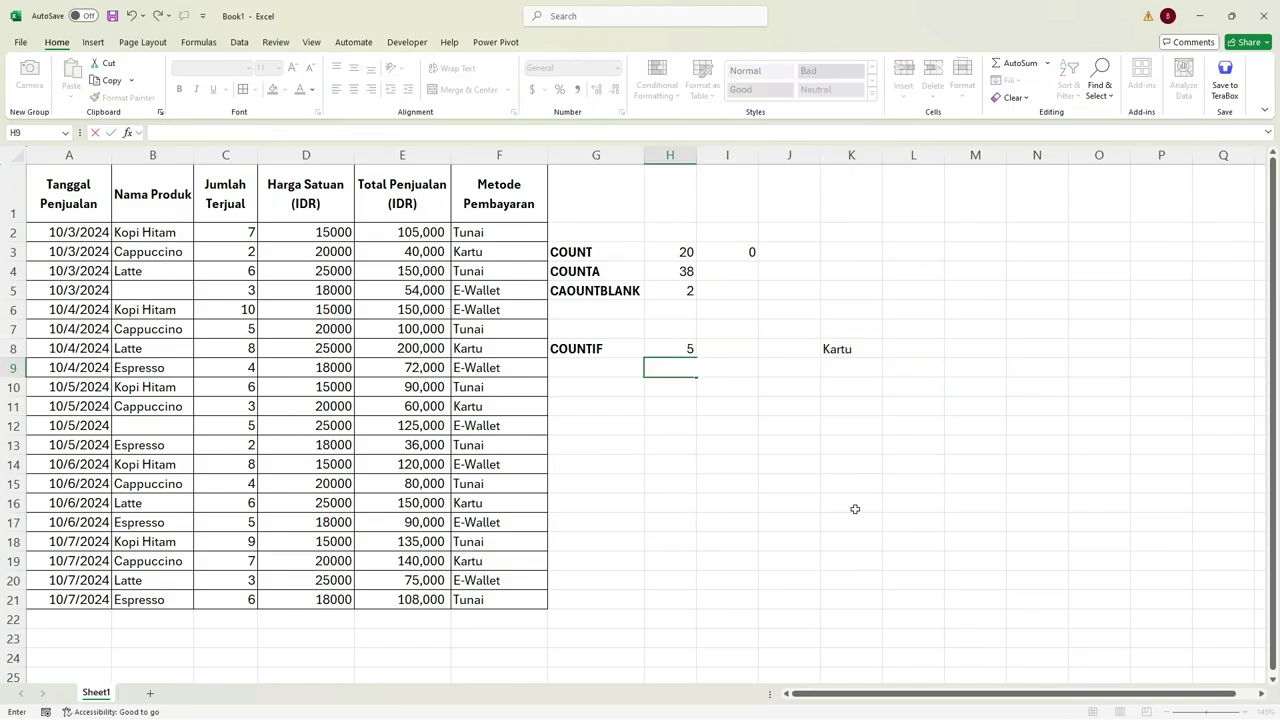
{"action": "type", "text": "="}
{"action": "type", "text": "COUNTIFS"}
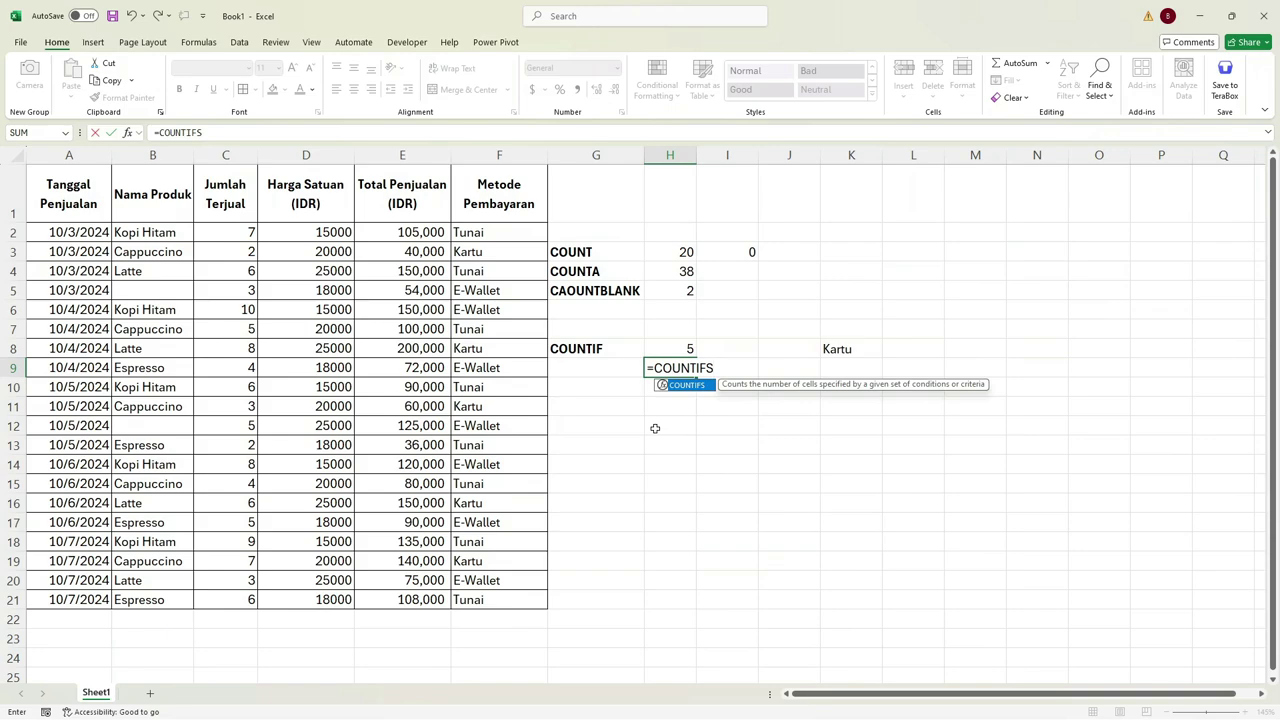
Complete H9 as =COUNTIFS(B2:B21,"Kopi Hitam",F2:F21,"Tunai") so it returns 3.
{"action": "type", "text": "("}
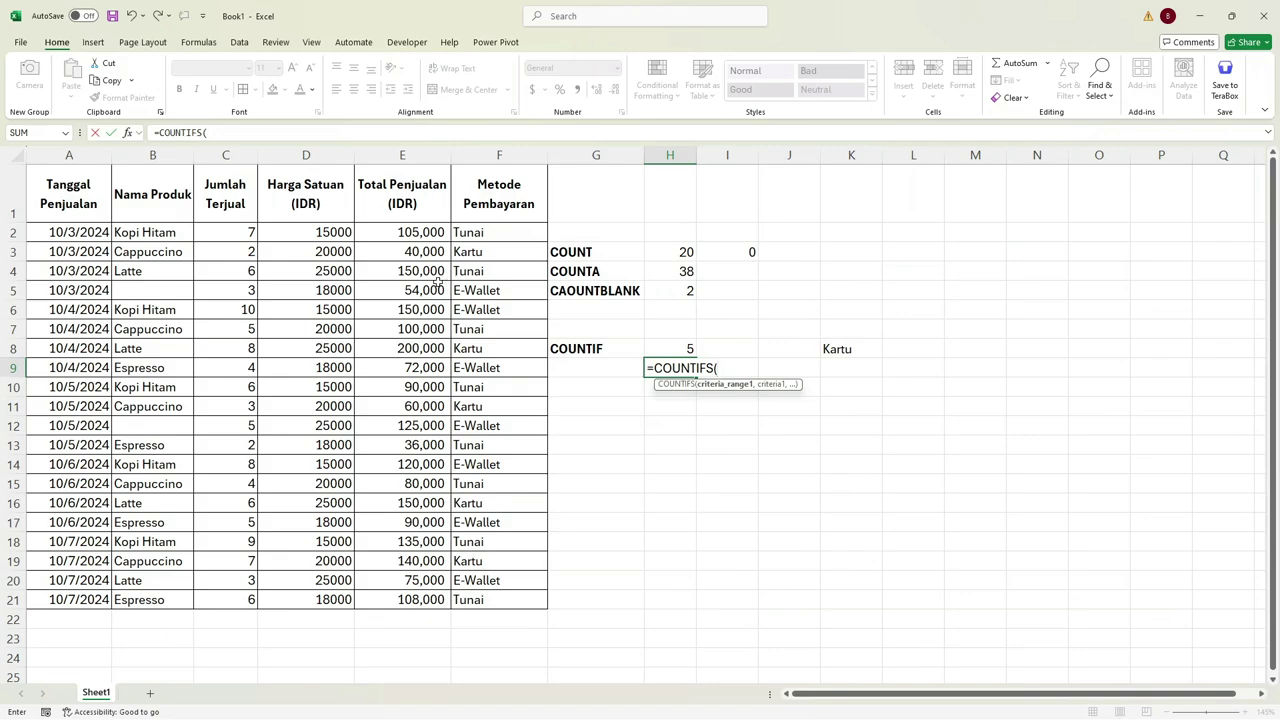
{"action": "left_click_drag", "start_coordinate": [143, 229], "coordinate": [145, 600]}
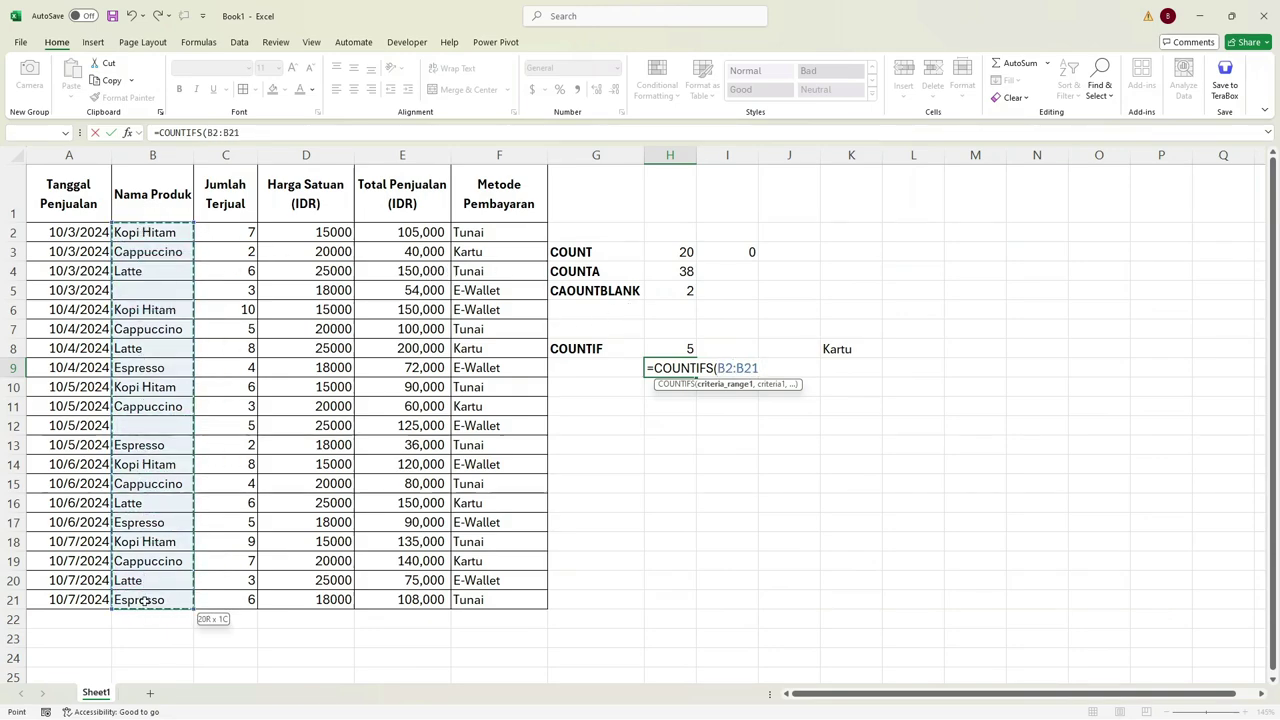
{"action": "left_click_drag", "start_coordinate": [144, 600], "coordinate": [144, 600]}
{"action": "type", "text": ",\""}
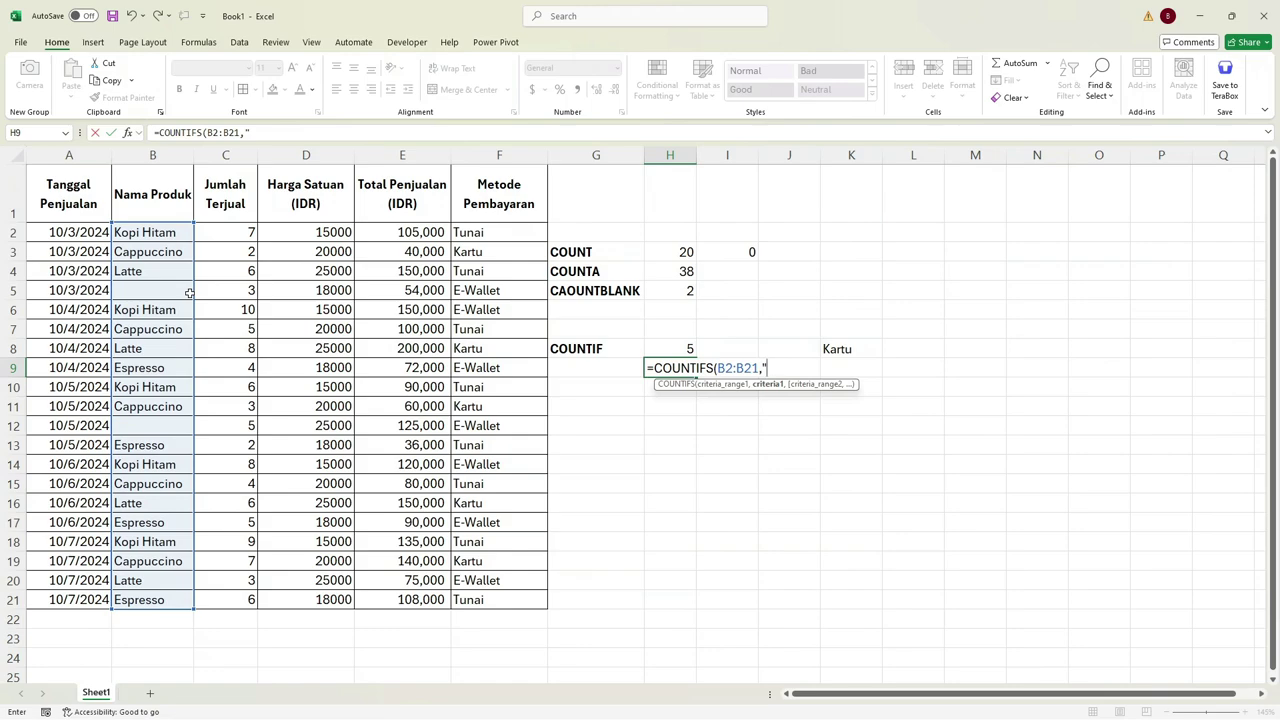
{"action": "type", "text": "Kopi Hita"}
{"action": "type", "text": "m\""}
{"action": "type", "text": ","}
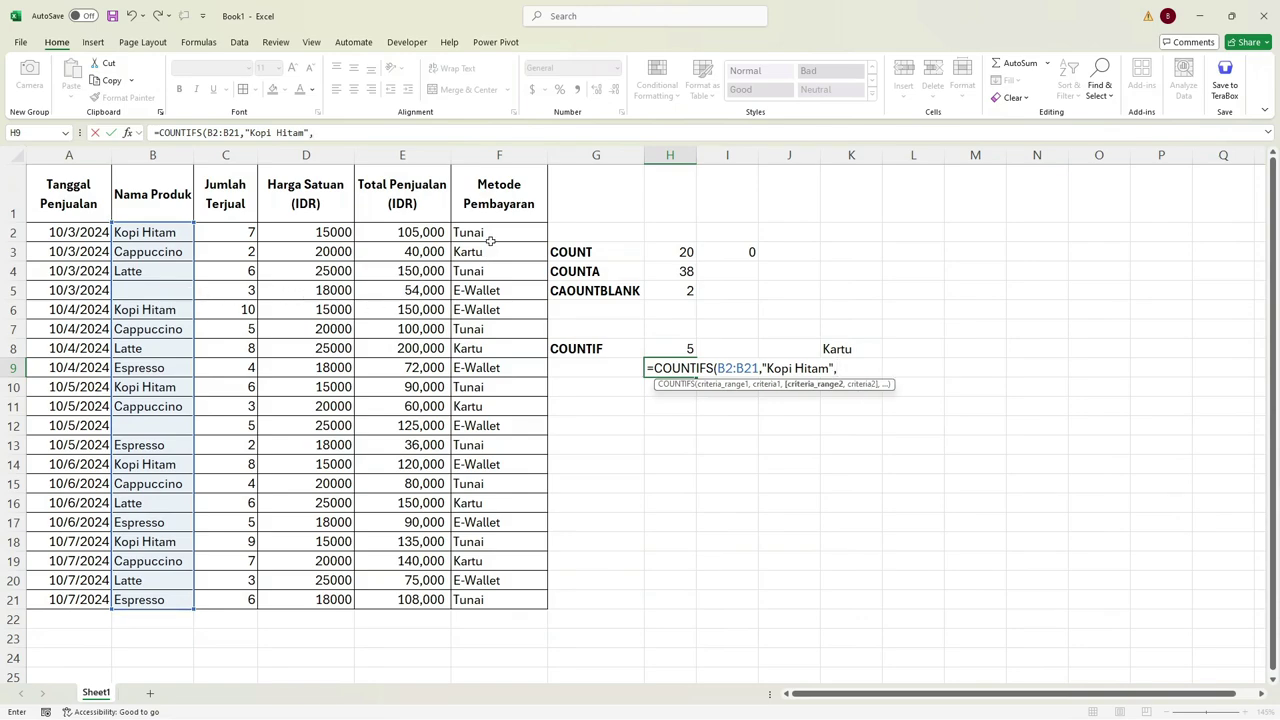
{"action": "left_click_drag", "start_coordinate": [505, 234], "coordinate": [527, 596]}
{"action": "type", "text": ","}
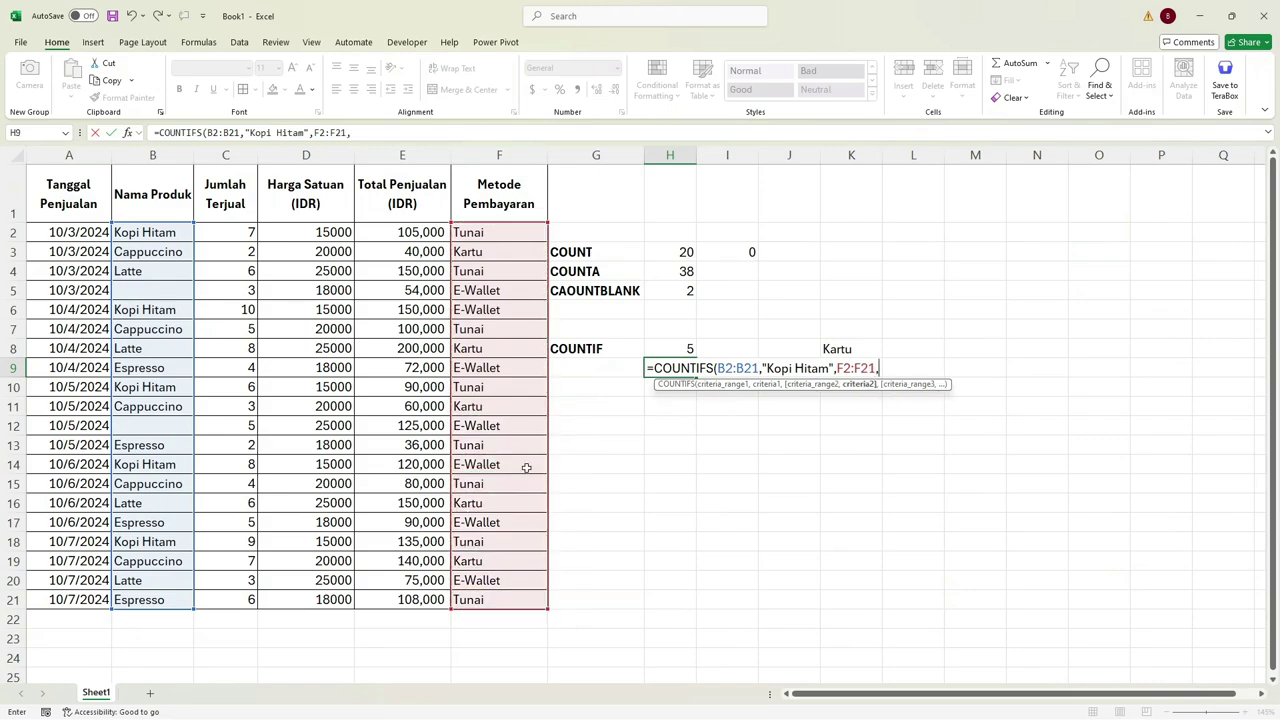
{"action": "type", "text": "\"T"}
{"action": "type", "text": "unai\""}
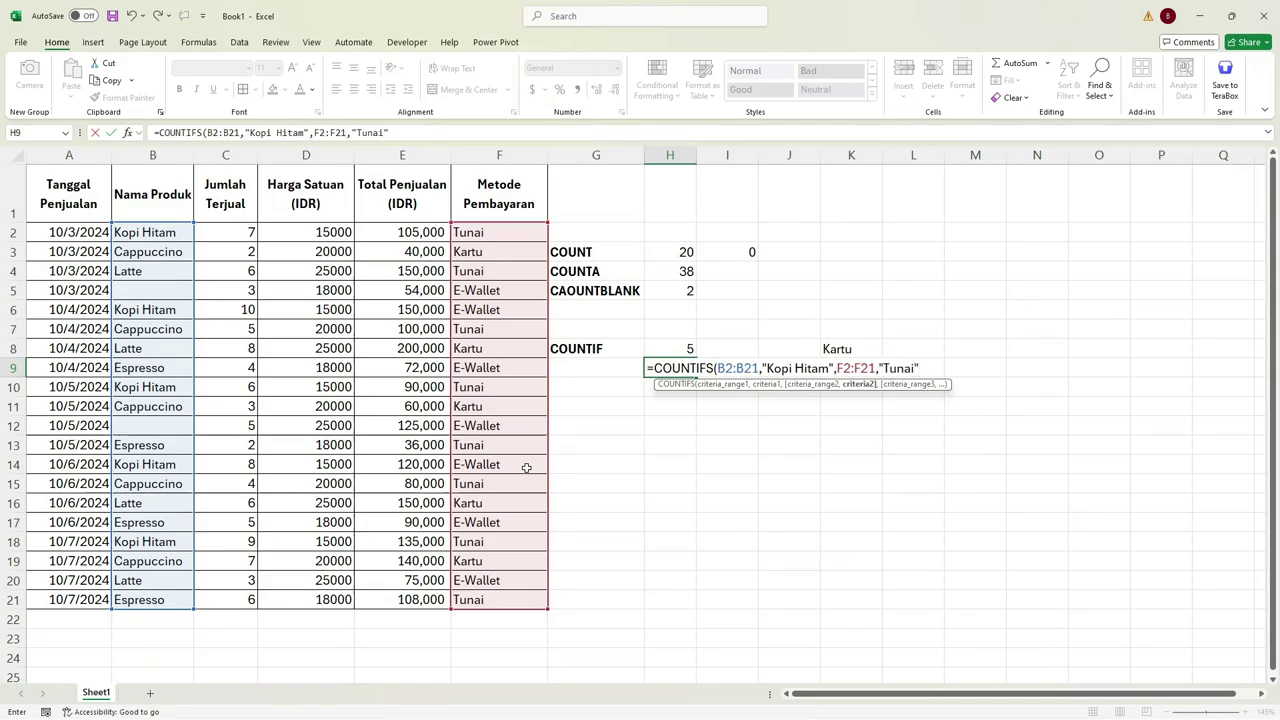
{"action": "type", "text": ")"}
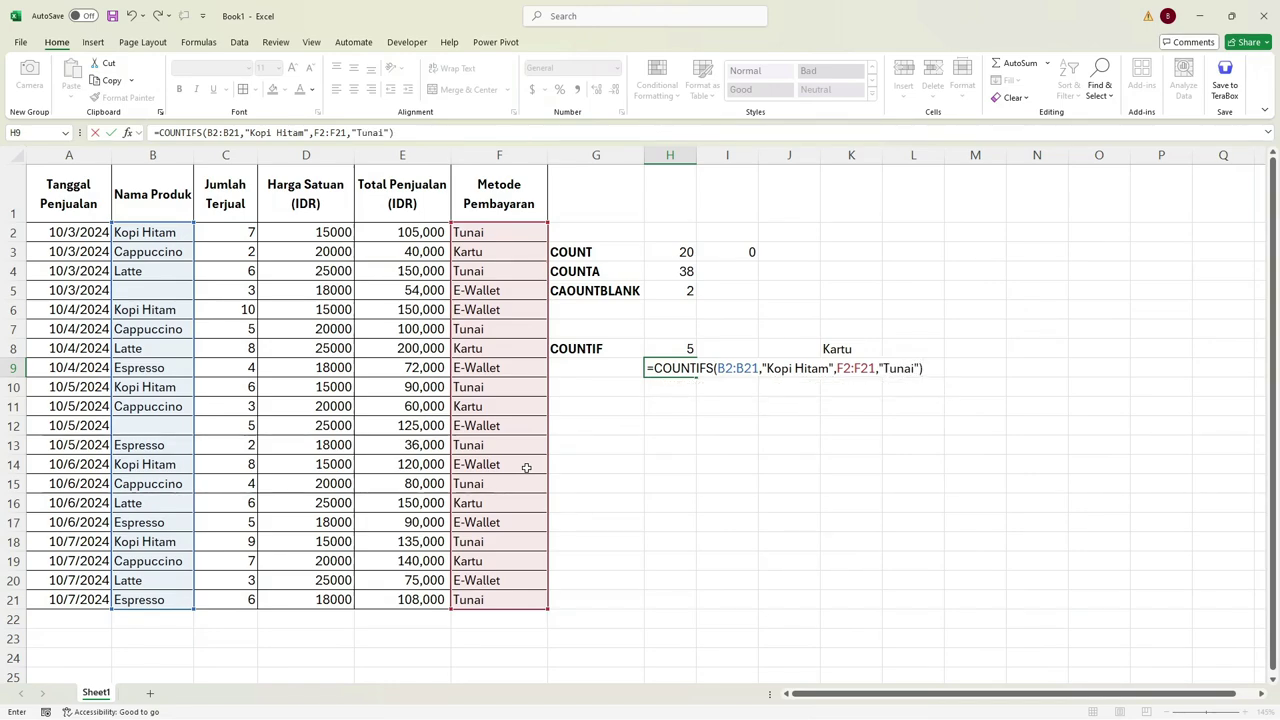
{"action": "key", "text": "Return"}
{"action": "left_click", "coordinate": [115, 234]}
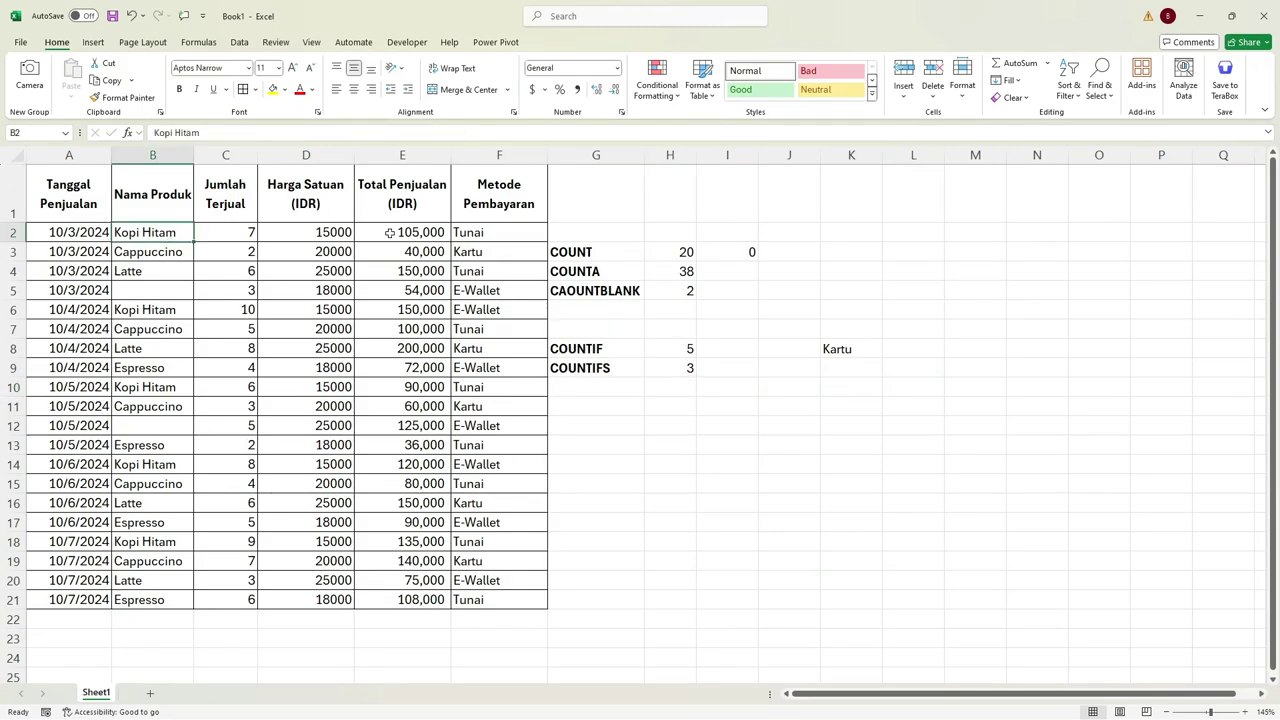
{"action": "left_click_drag", "start_coordinate": [154, 232], "coordinate": [152, 599]}
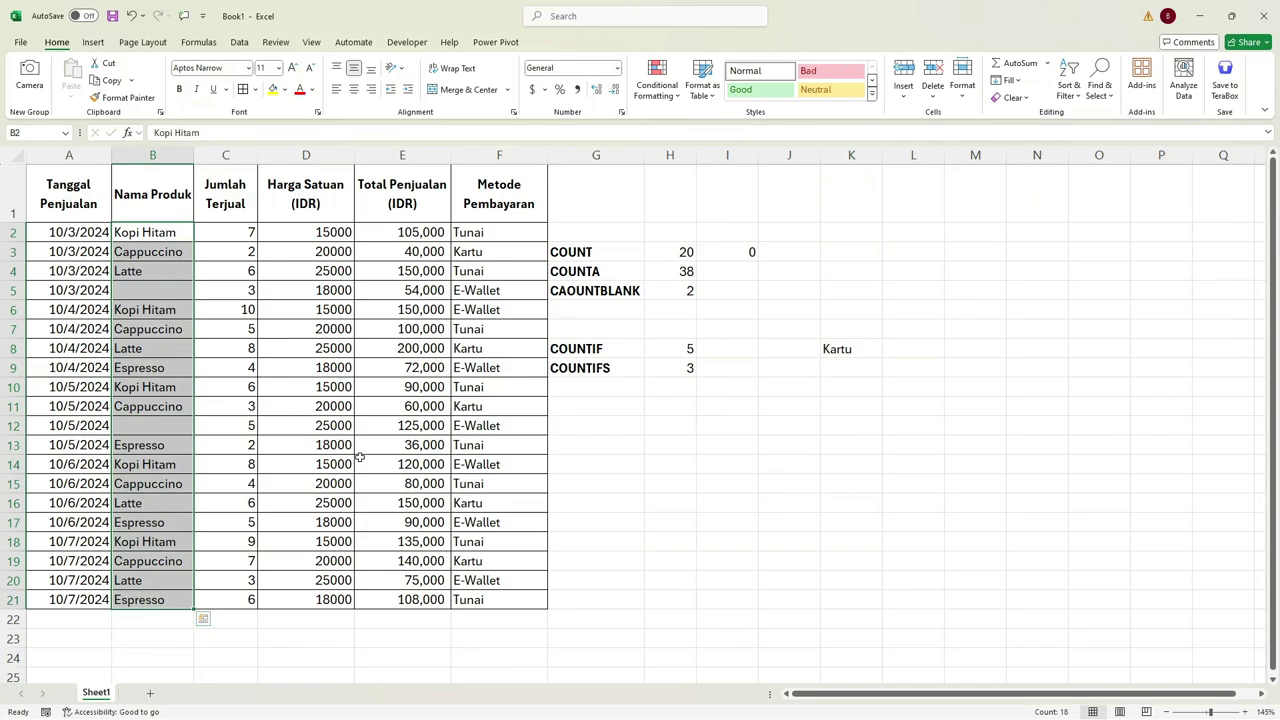
{"action": "left_click_drag", "start_coordinate": [525, 236], "coordinate": [505, 618]}
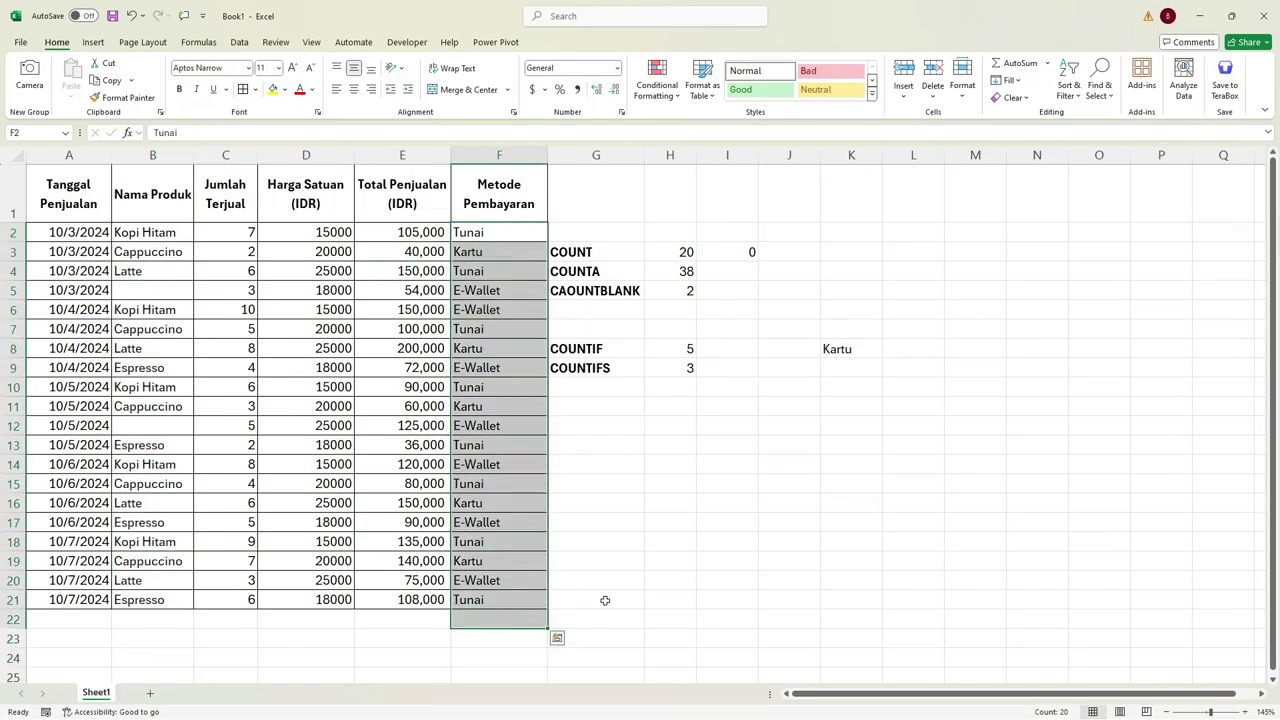
{"action": "left_click", "coordinate": [654, 598]}
{"action": "left_click", "coordinate": [720, 521]}
{"action": "left_click", "coordinate": [738, 507]}
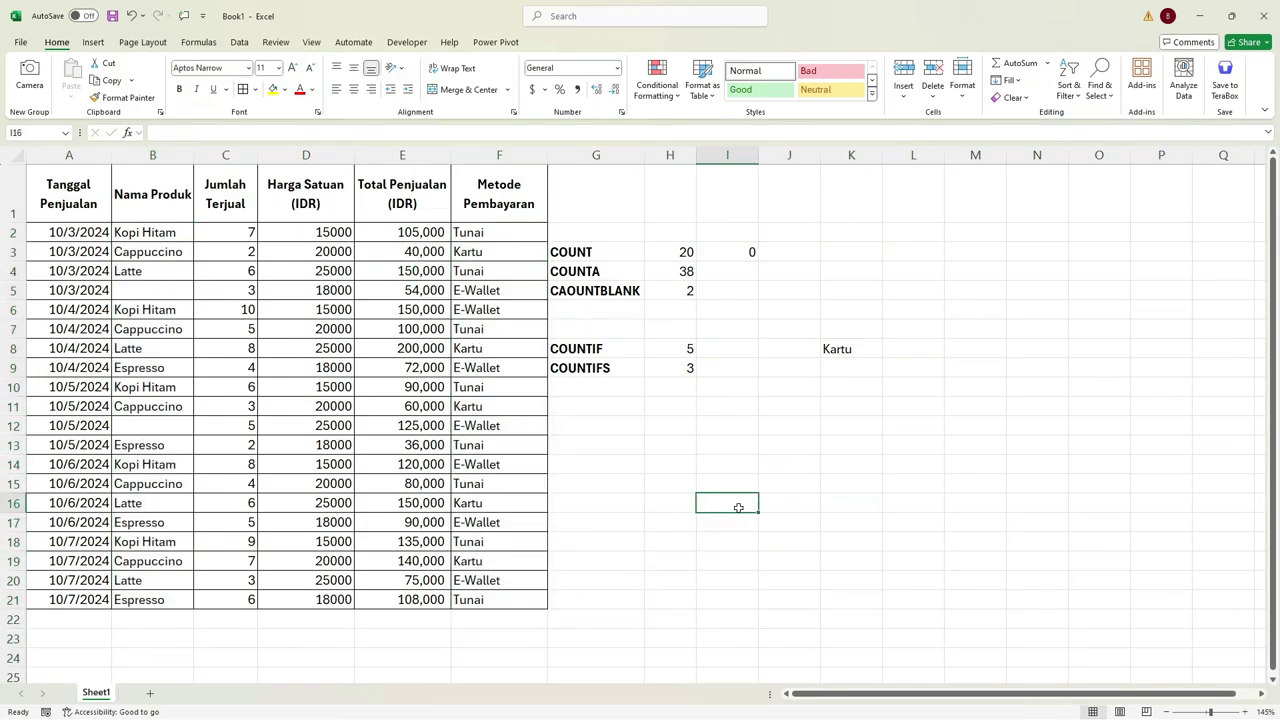